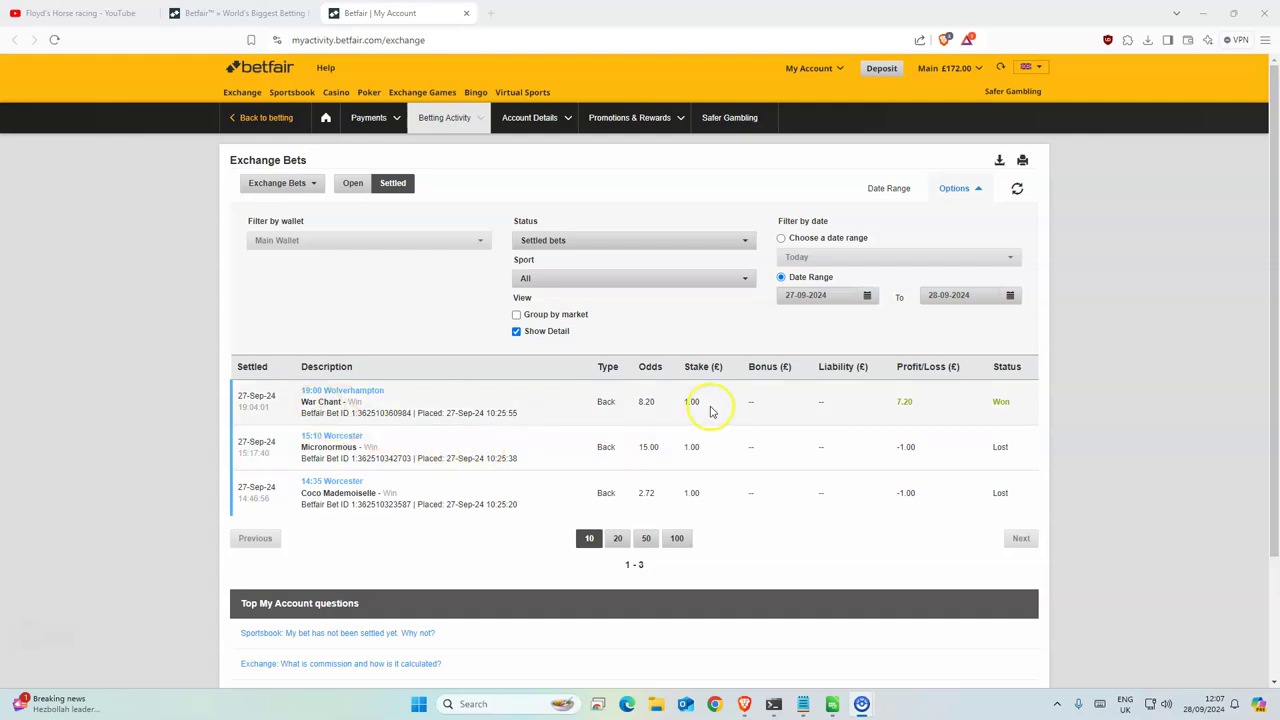
- Examine the odds and profit of the settled War Chant bet in the exchange bets list
double_click(643, 401)
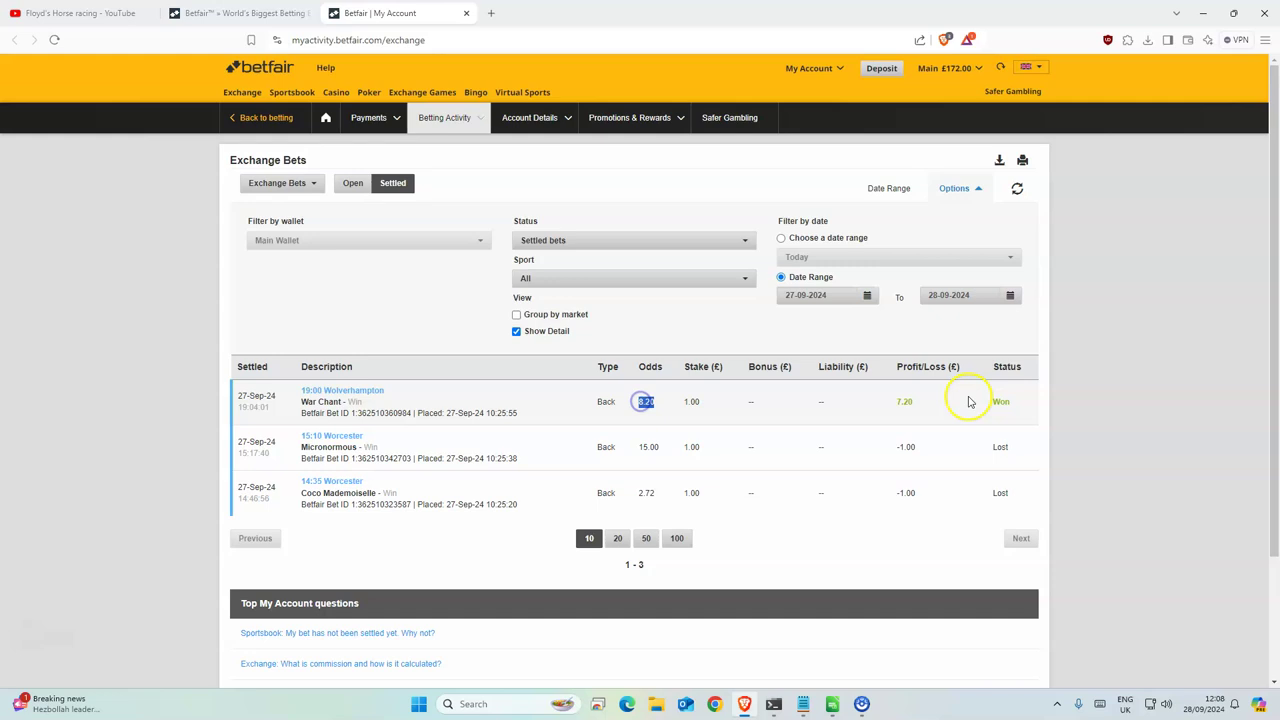
click(928, 408)
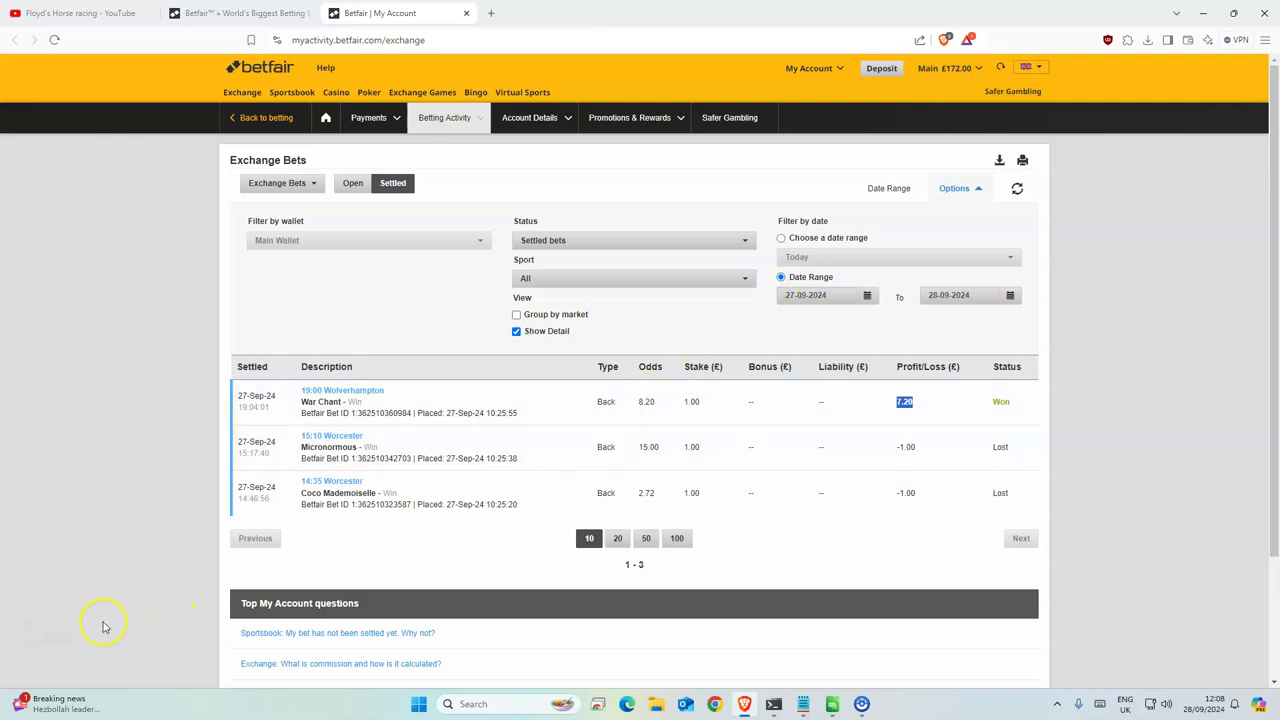
- Switch to MergedDF.csv in LibreOffice Calc and review the filtered horses, their win odds and the two highlighted Market Rasen selections
click(832, 706)
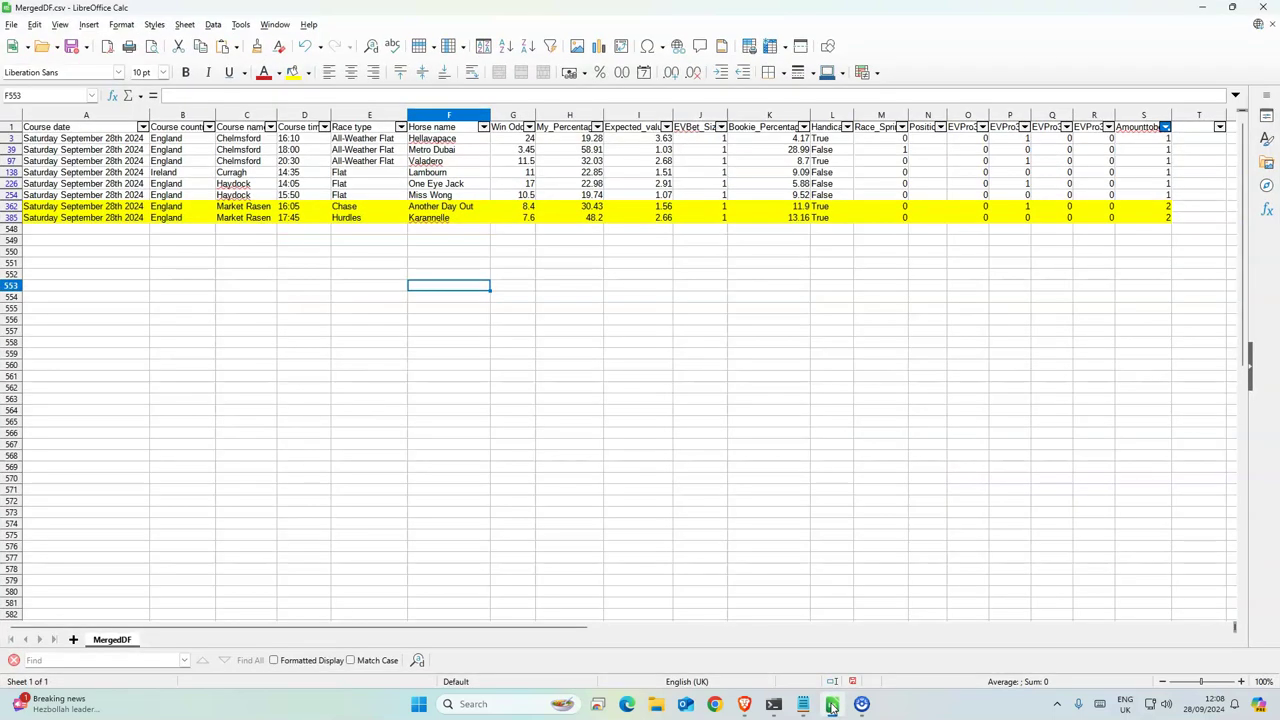
click(538, 425)
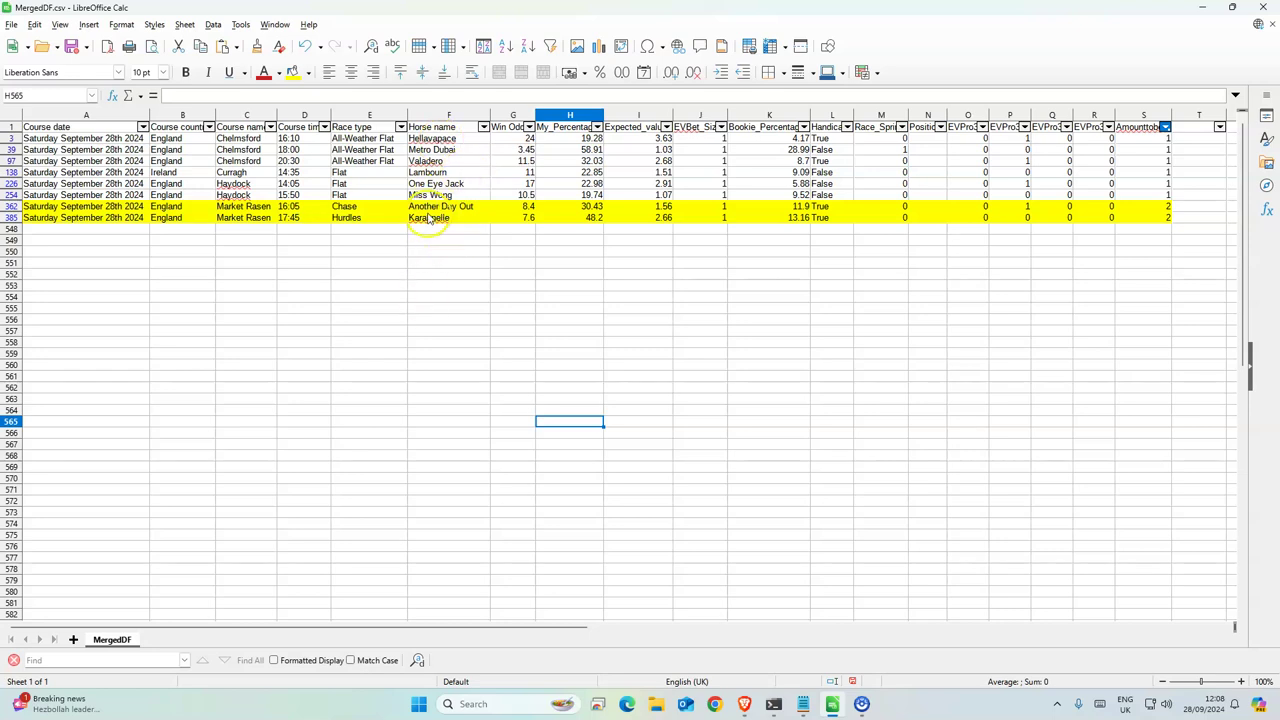
drag(425, 206, 430, 219)
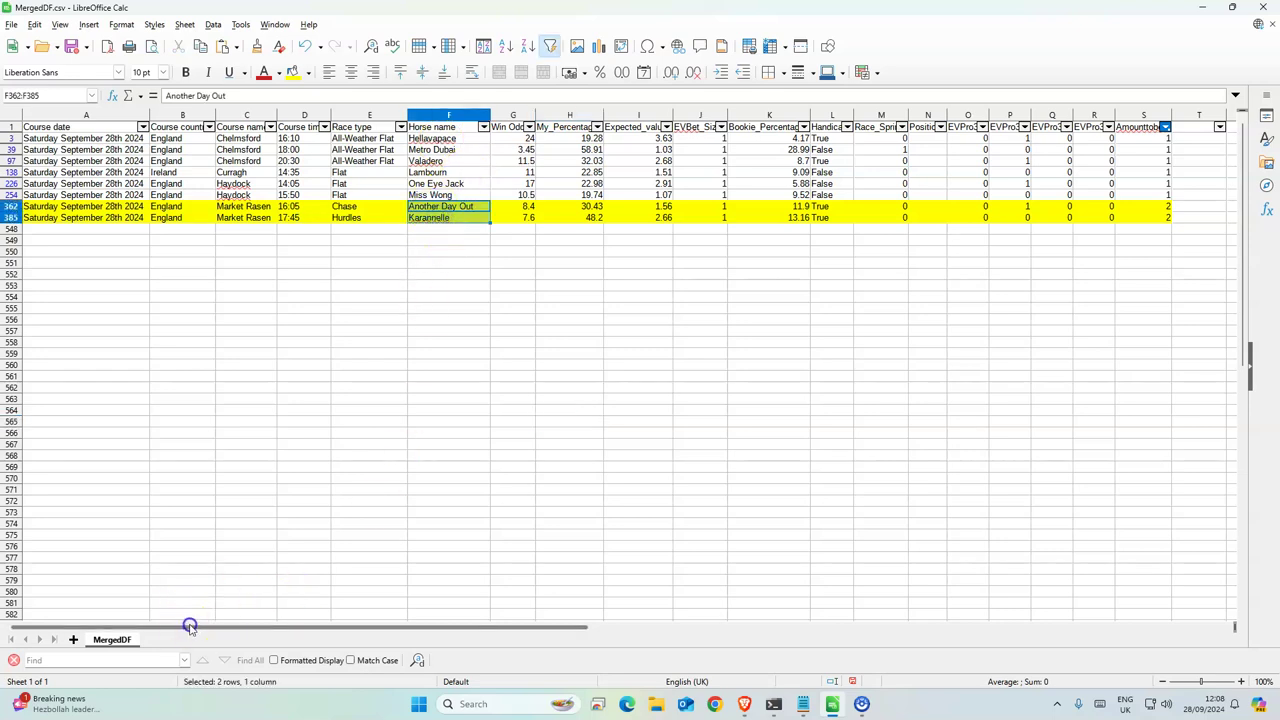
drag(190, 626, 446, 594)
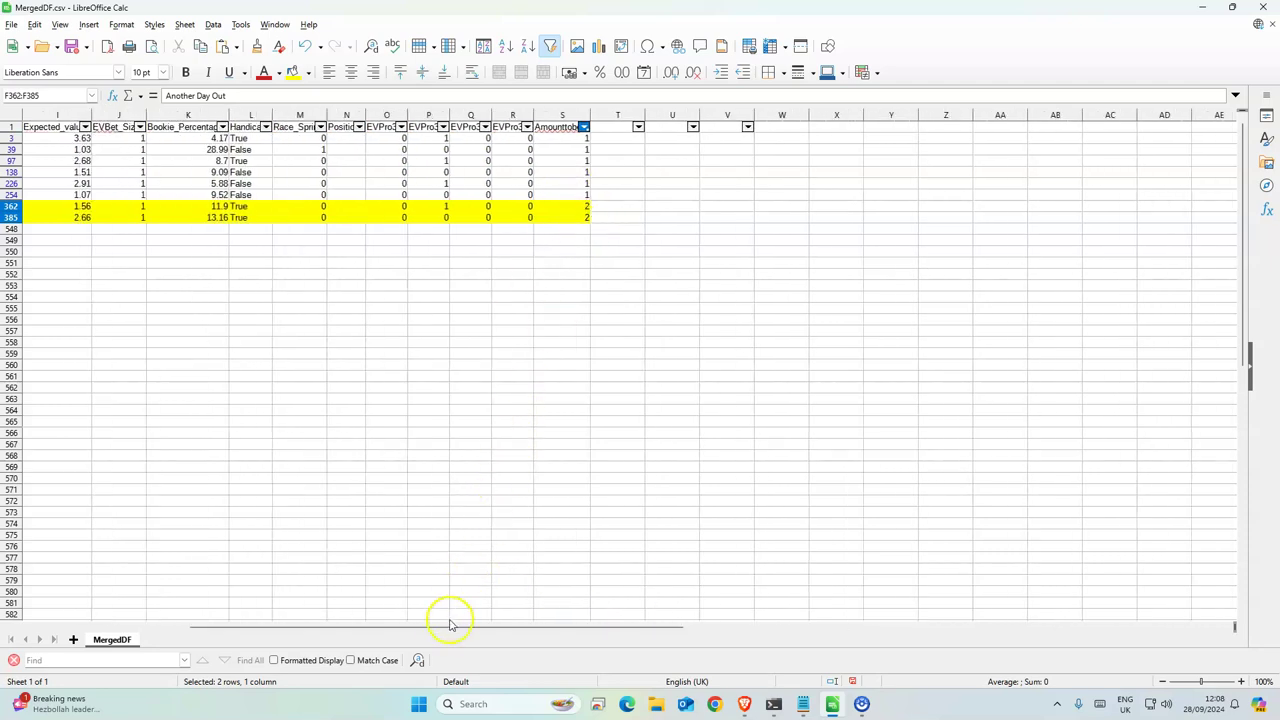
drag(449, 624, 240, 630)
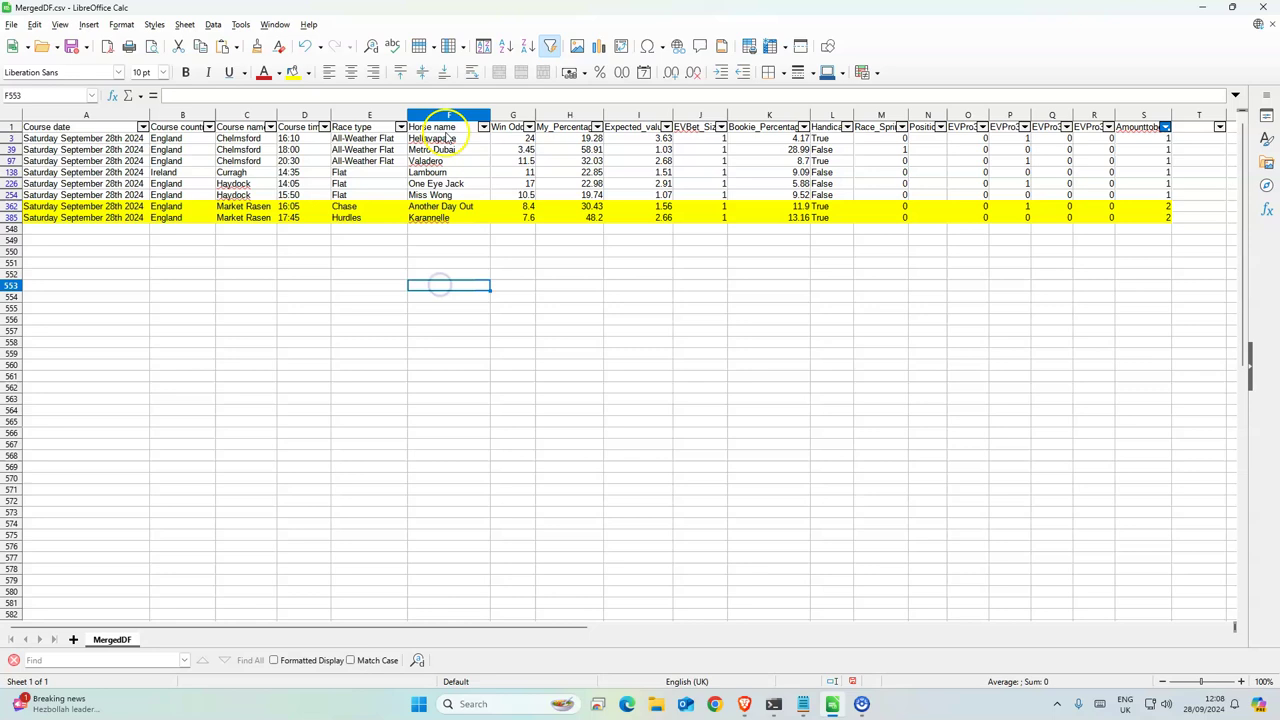
drag(440, 138, 422, 191)
click(548, 229)
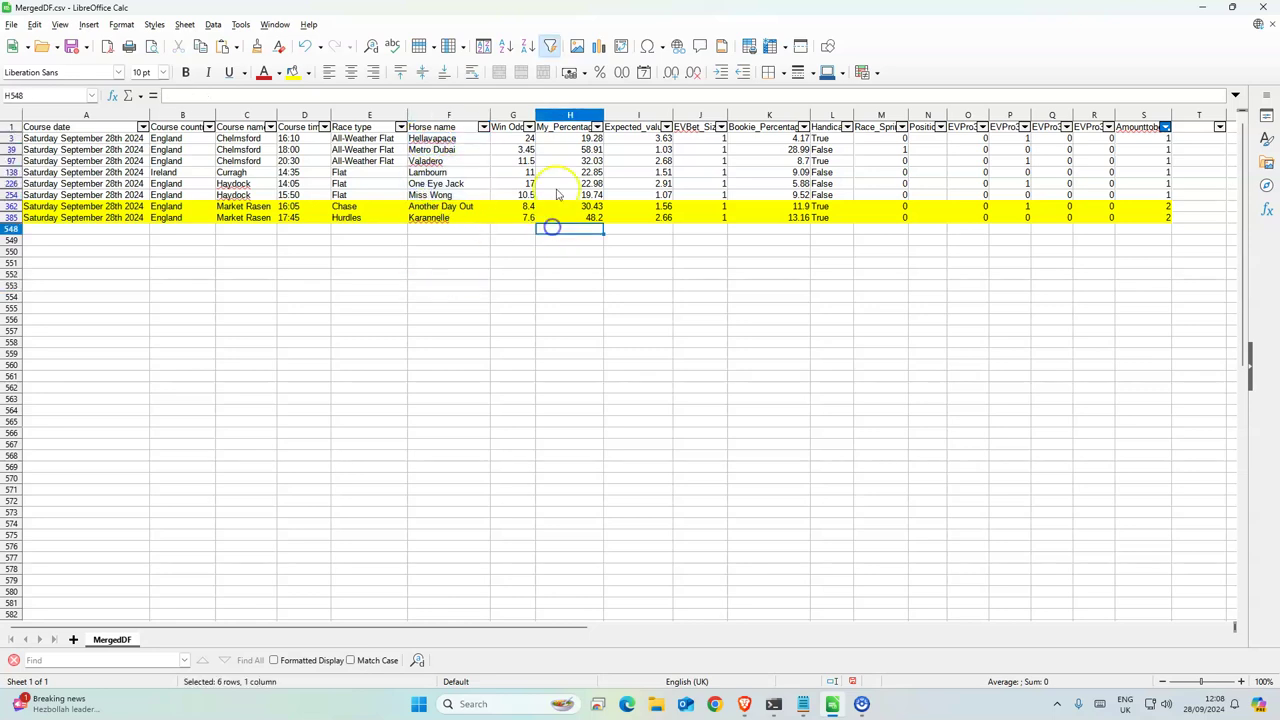
drag(515, 138, 516, 224)
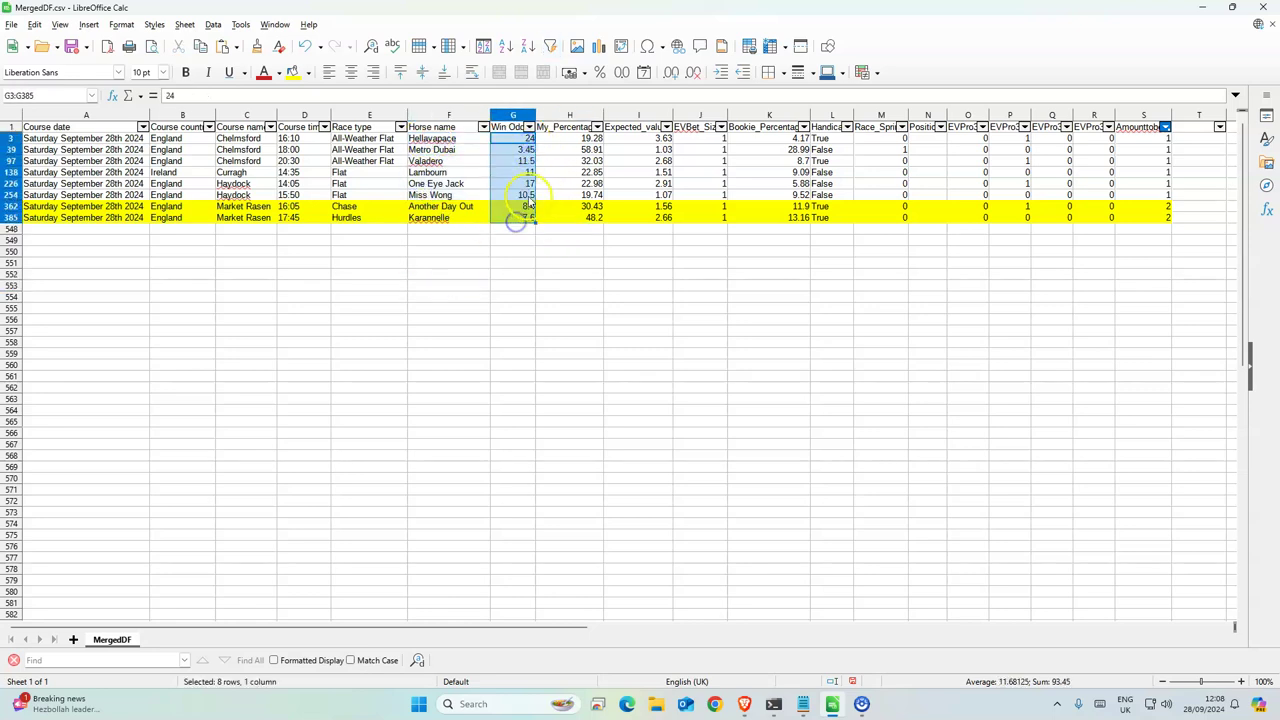
click(525, 149)
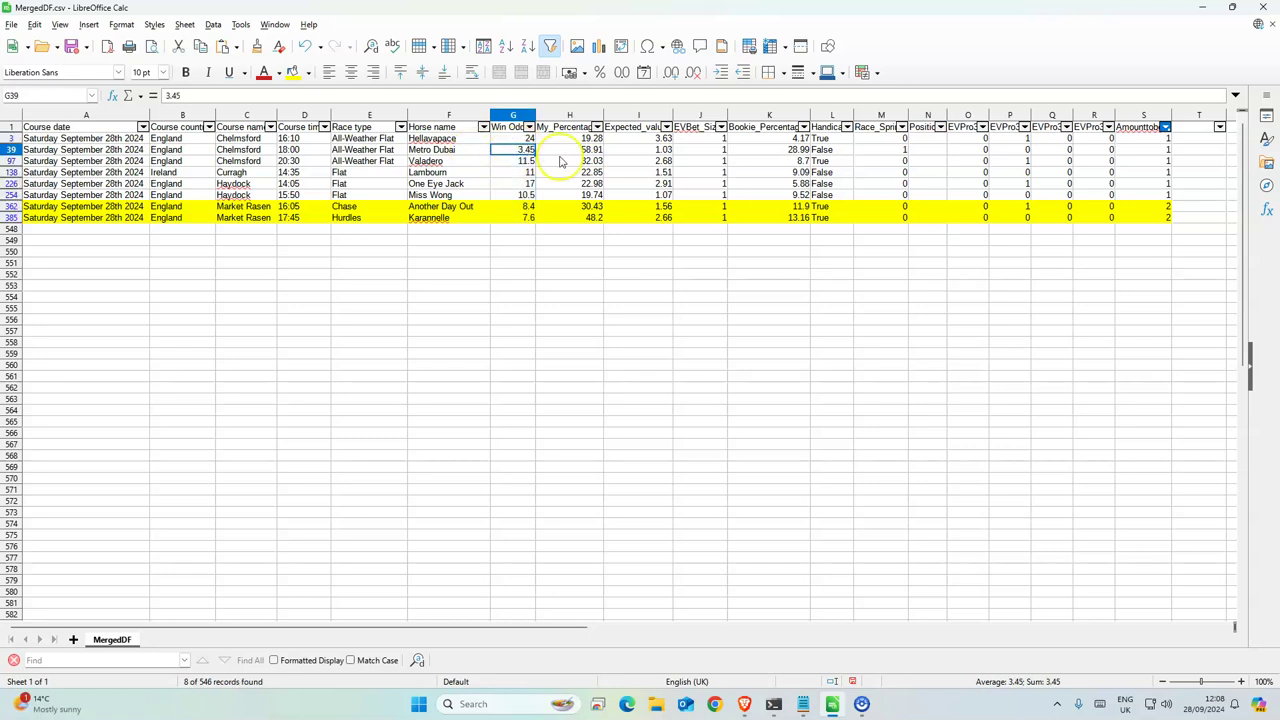
click(519, 139)
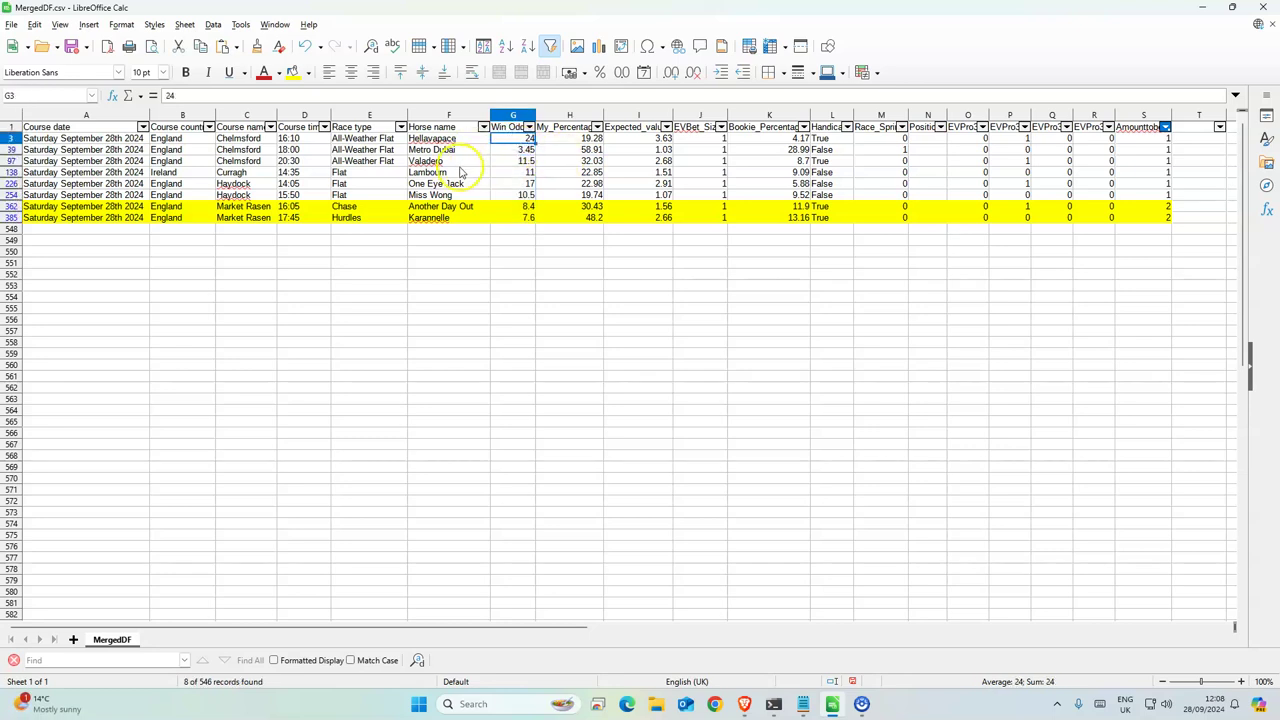
drag(525, 174, 520, 197)
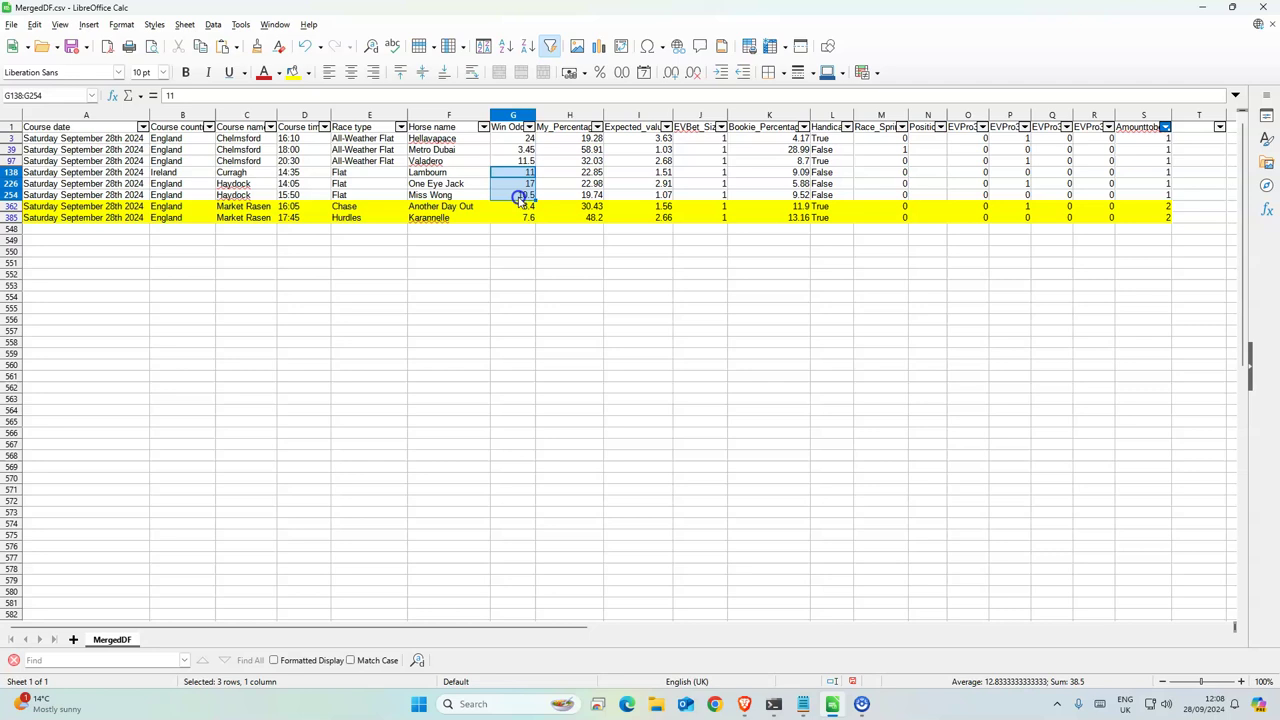
click(463, 297)
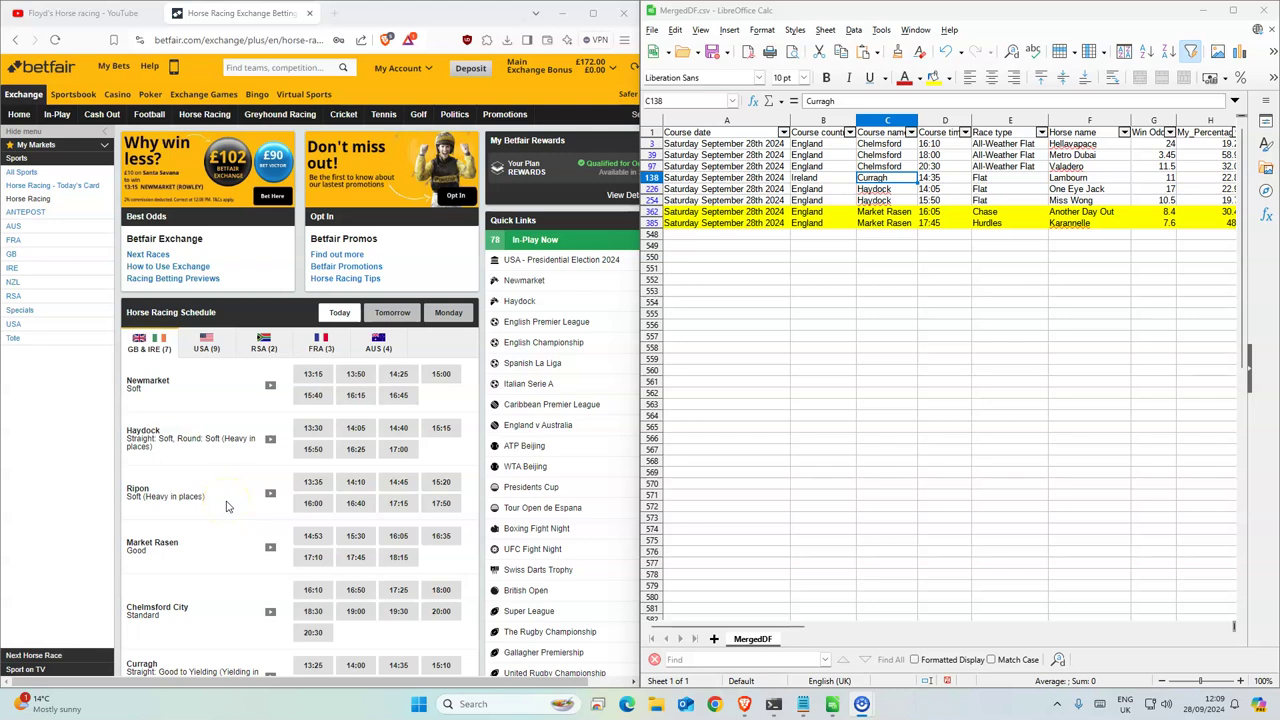
- Open the 16:10 Chelmsford City race on Betfair and place a £1 back bet on Hellavapace at odds of 24
scroll(226, 506, down, 1)
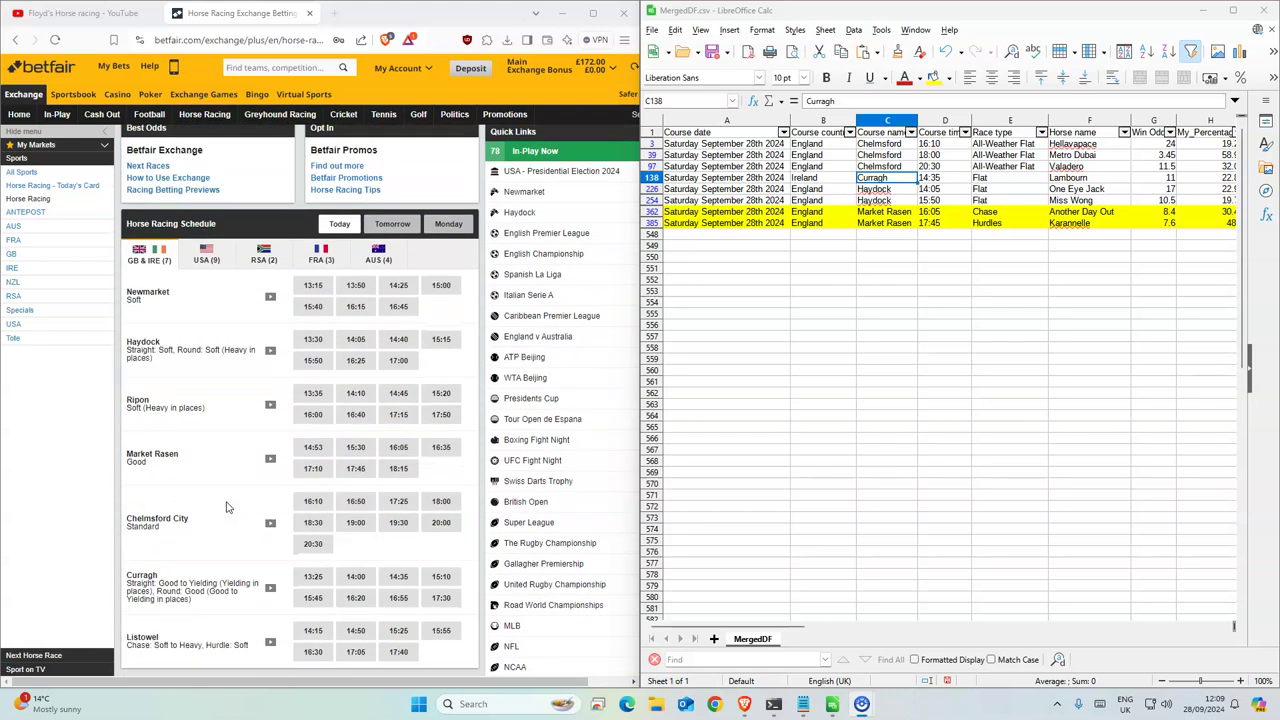
click(314, 502)
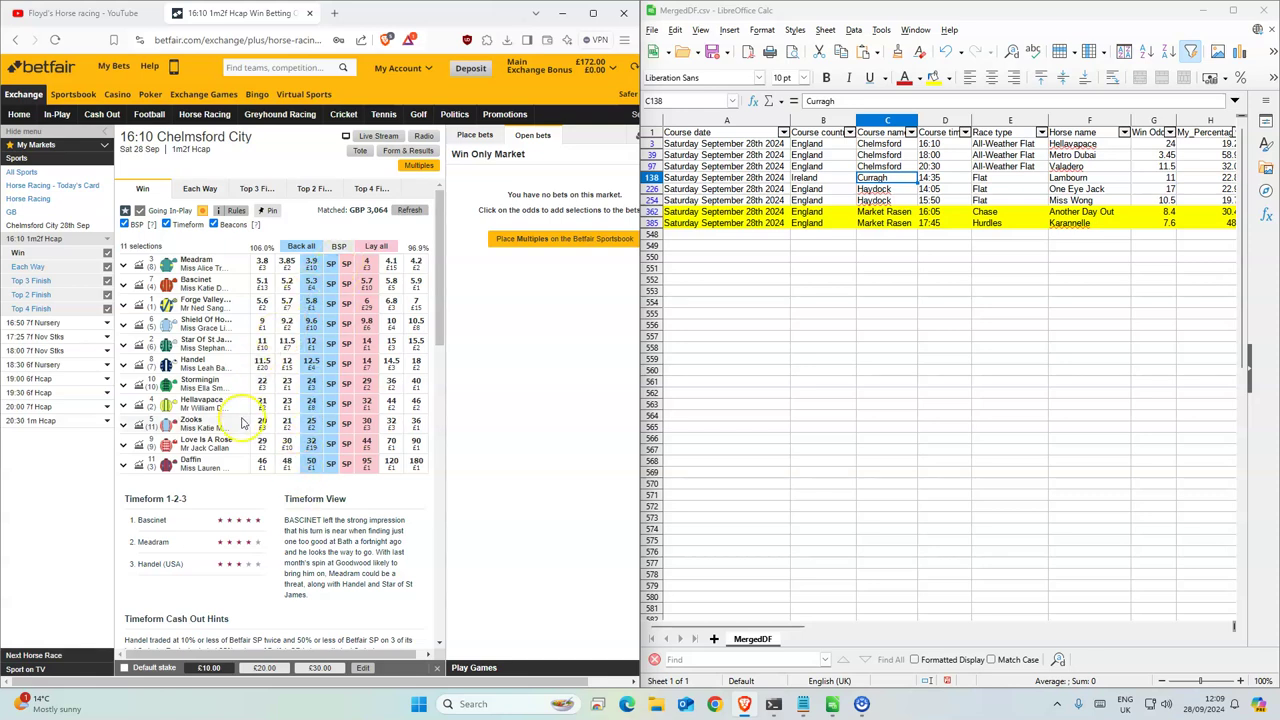
click(309, 404)
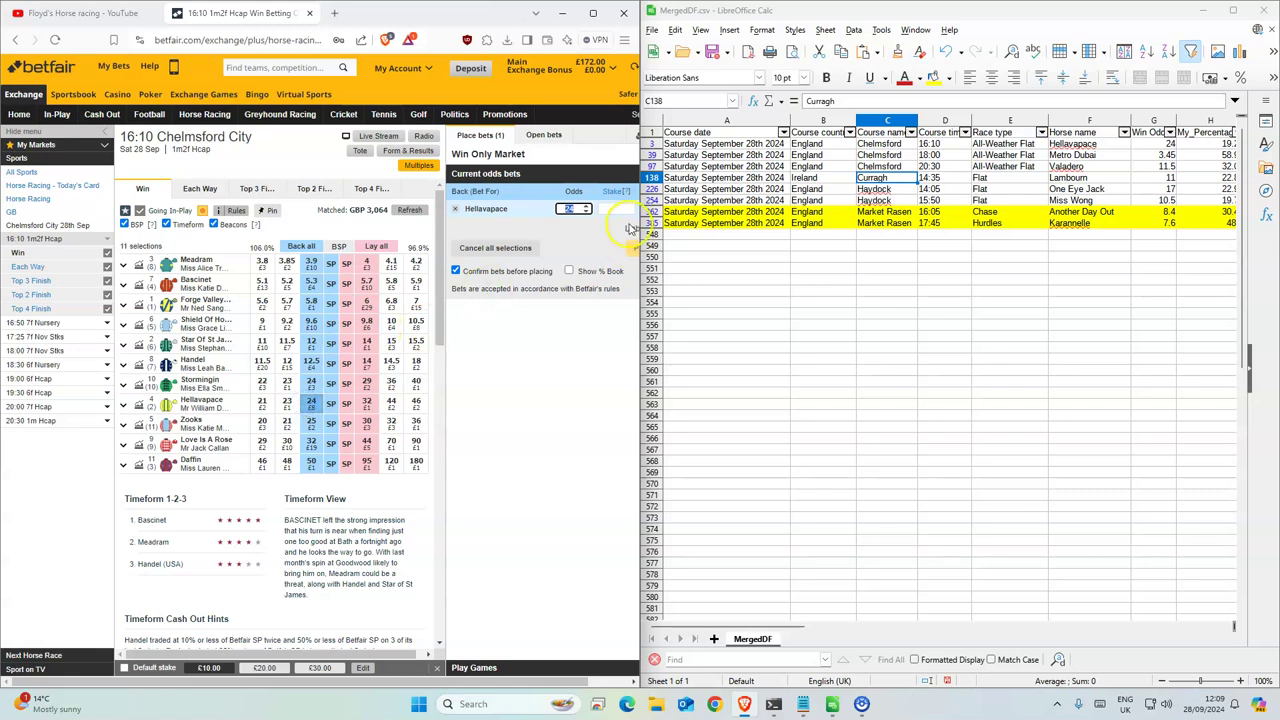
text(1)
click(626, 250)
click(626, 250)
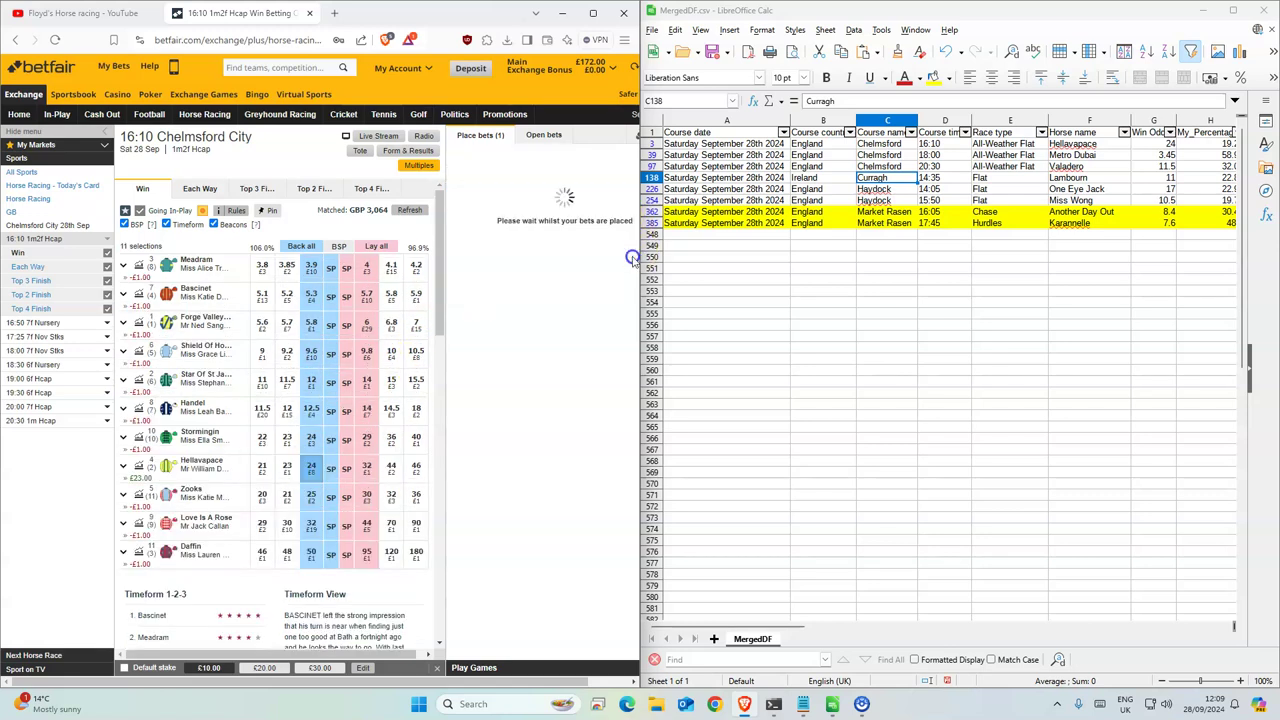
- Open the 18:00 Chelmsford City race and place a £1 back bet on Metro Dubai at odds of 3.55
click(880, 155)
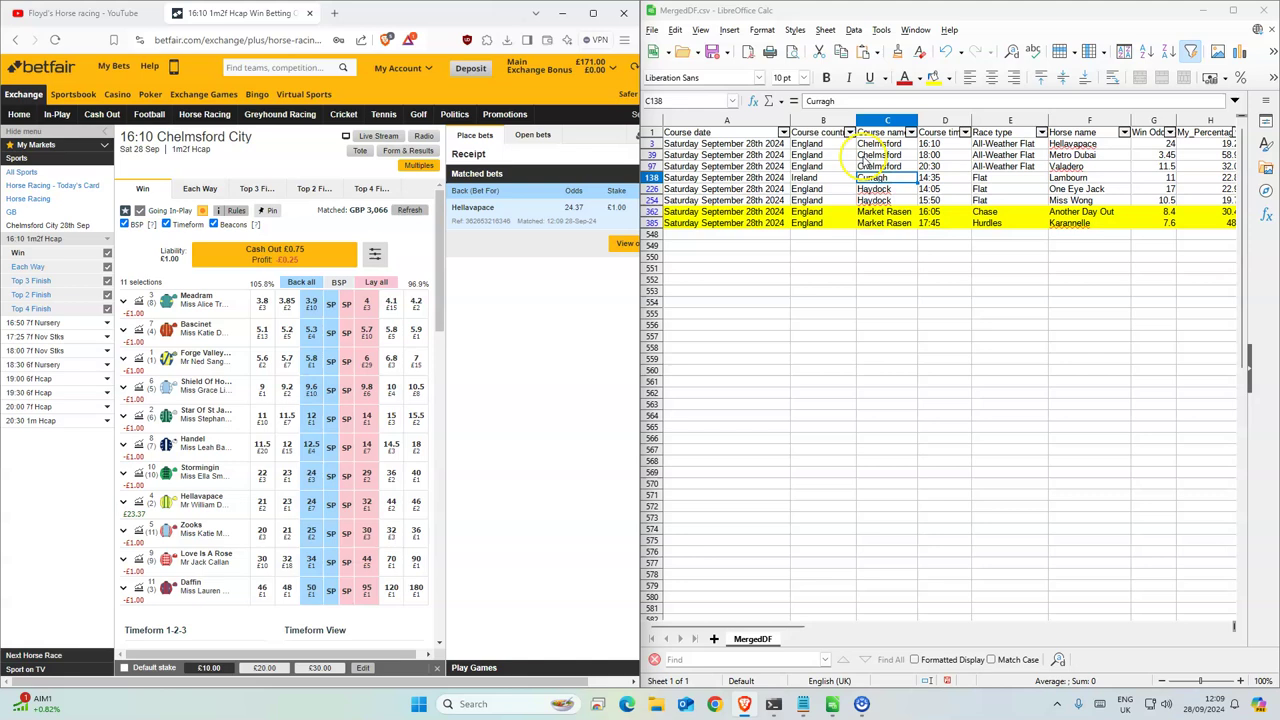
click(232, 136)
drag(880, 155, 1018, 160)
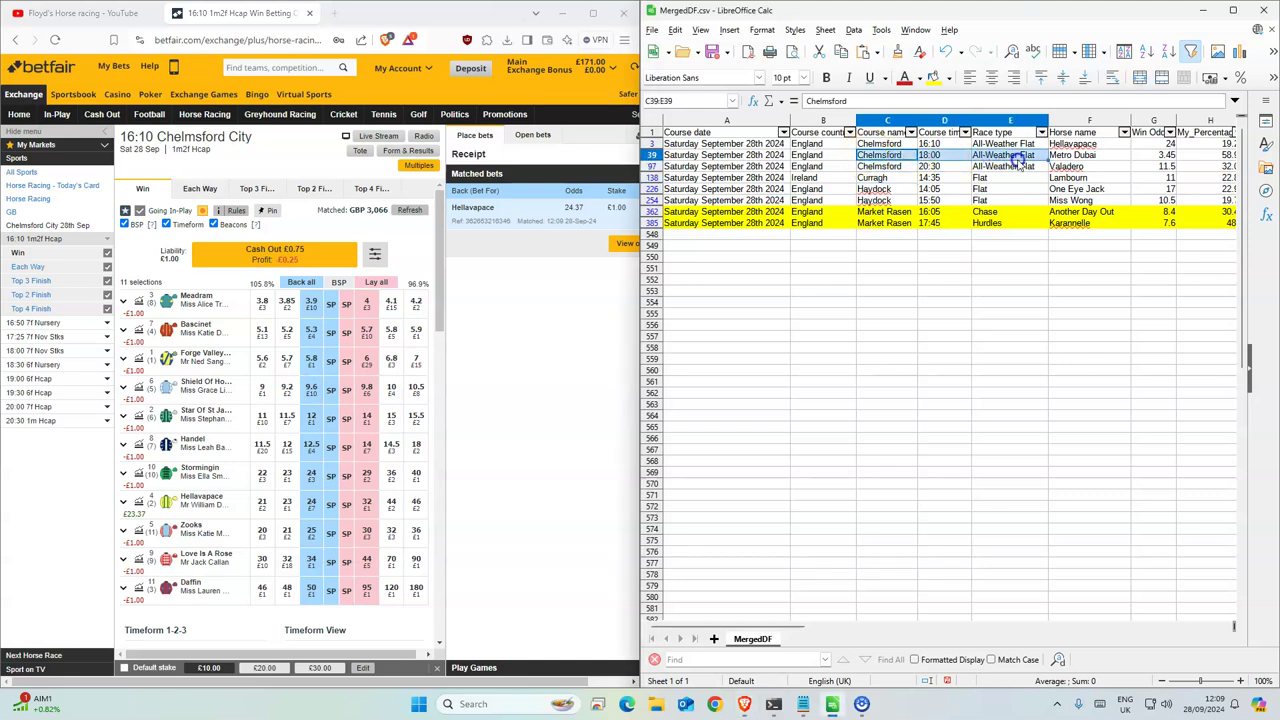
click(42, 355)
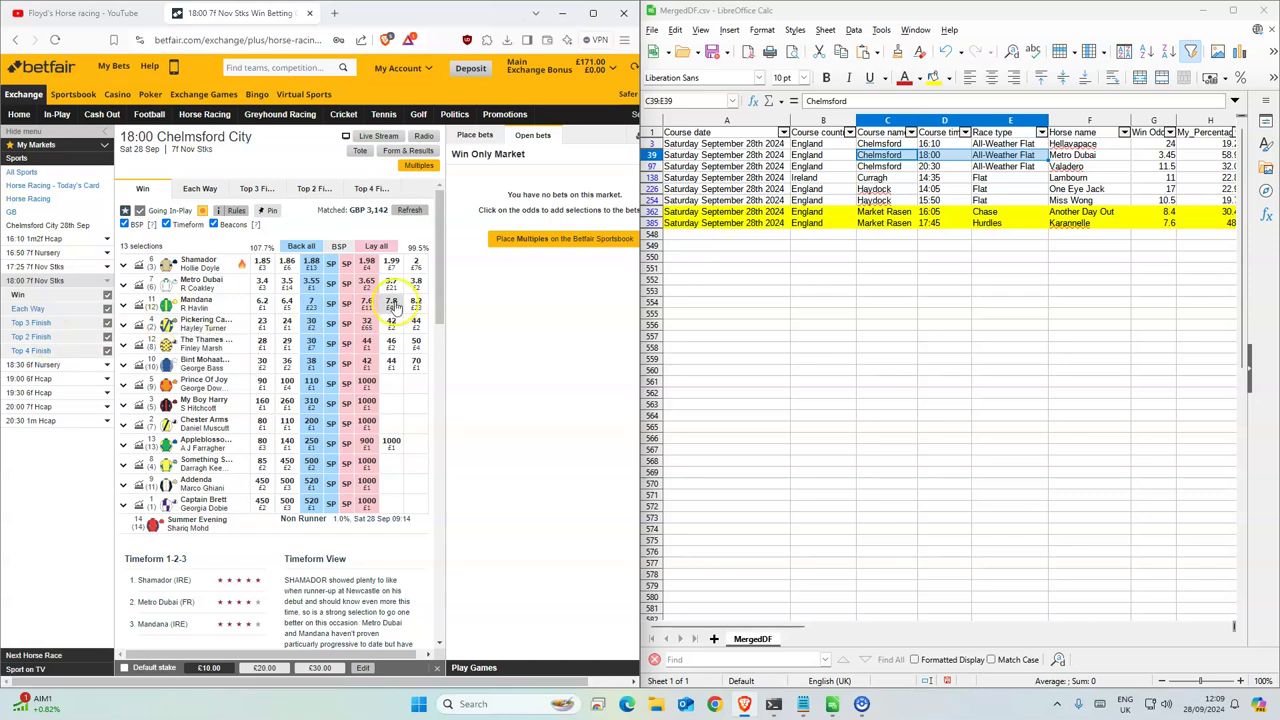
click(309, 286)
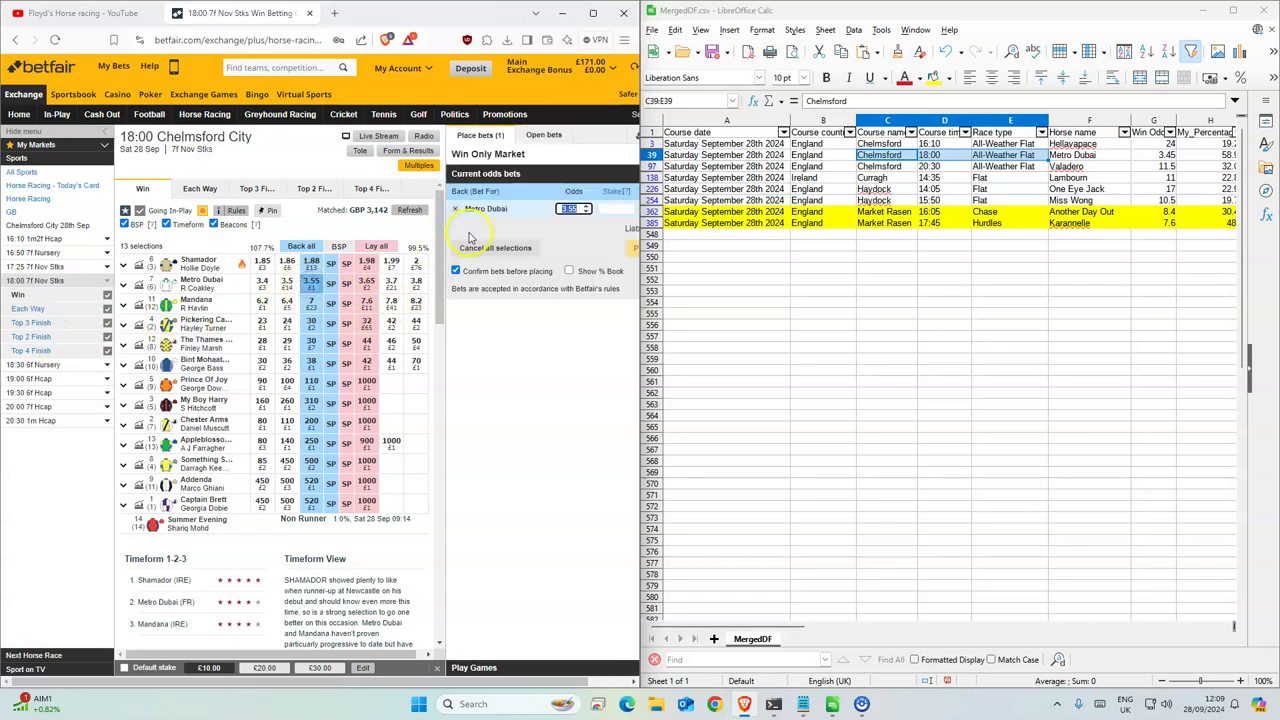
click(630, 246)
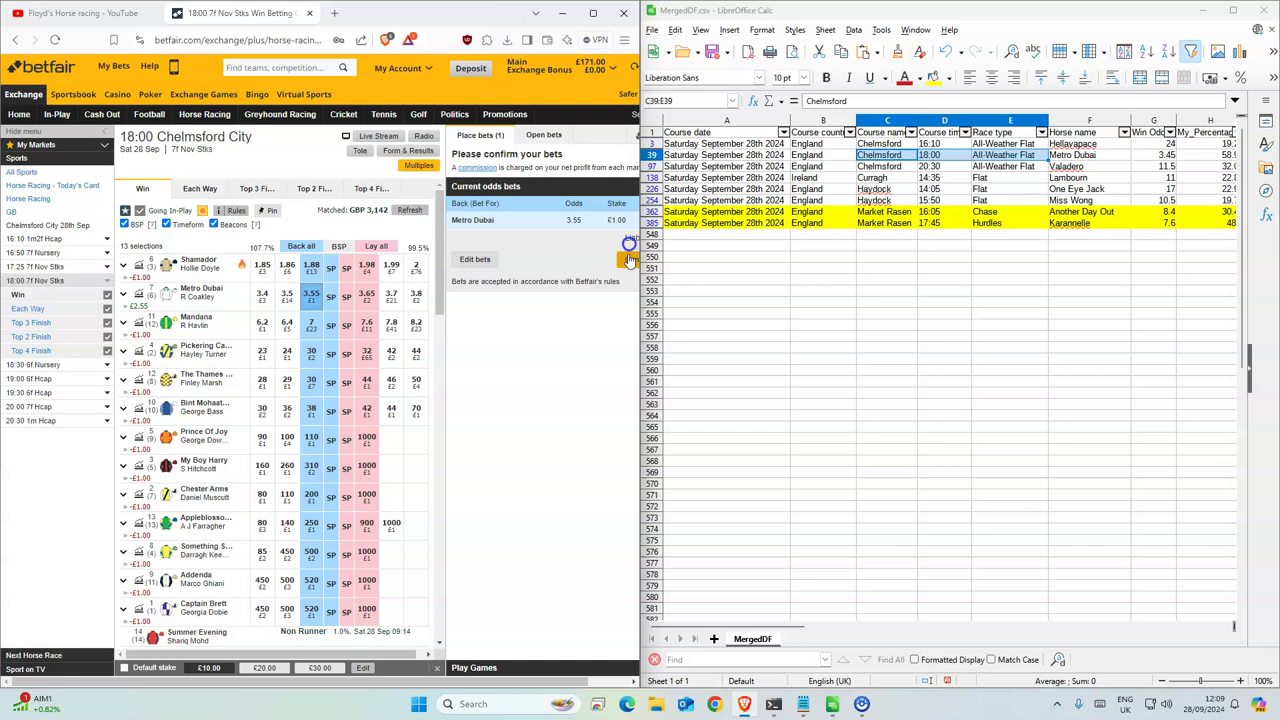
click(630, 250)
- Place a £1 back bet on Valadero at odds of 14 in the 20:30 Chelmsford City race, with the unmatched part taking SP
click(928, 166)
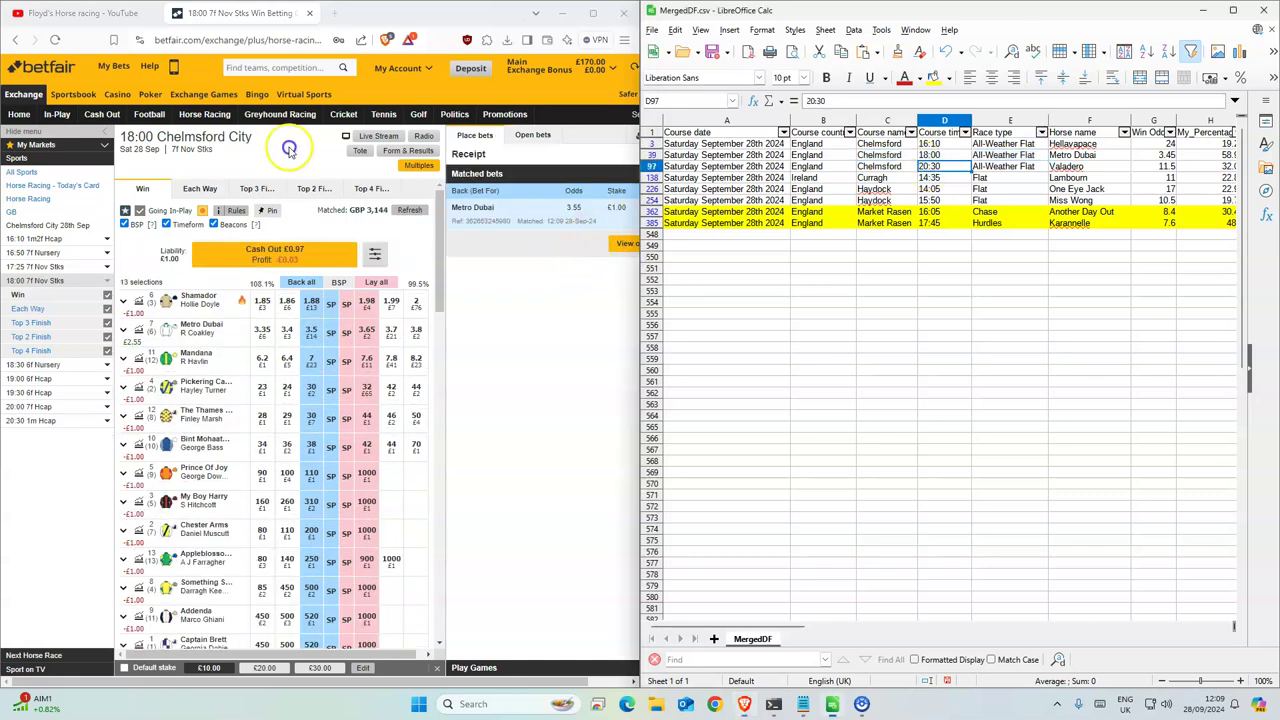
click(32, 420)
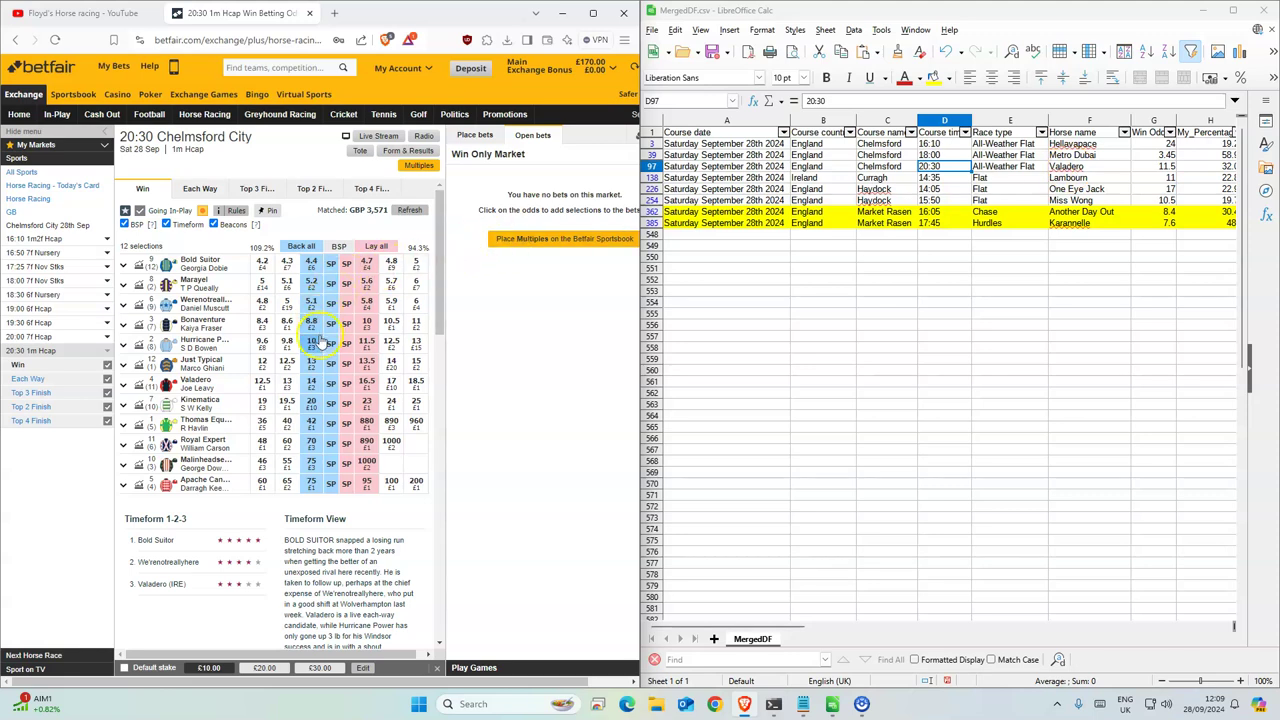
click(312, 392)
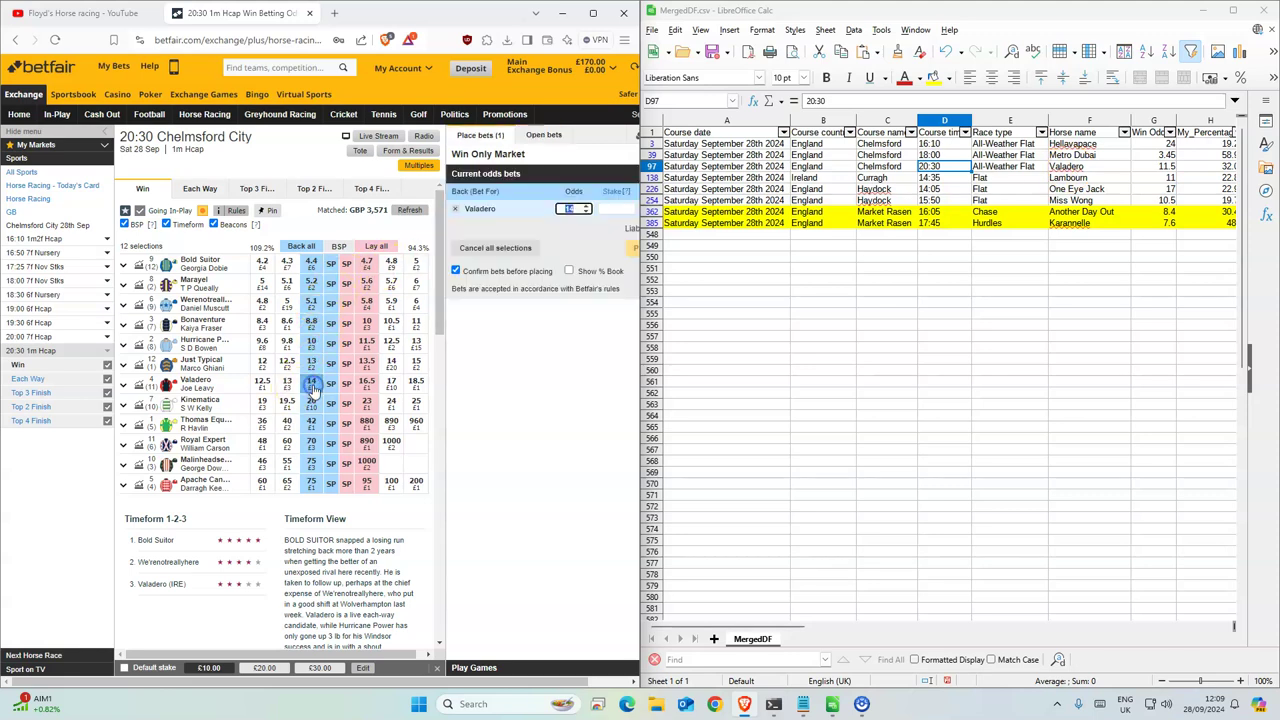
mouse_move(1072, 155)
mouse_down()
mouse_move(1138, 162)
mouse_move(1075, 166)
mouse_up()
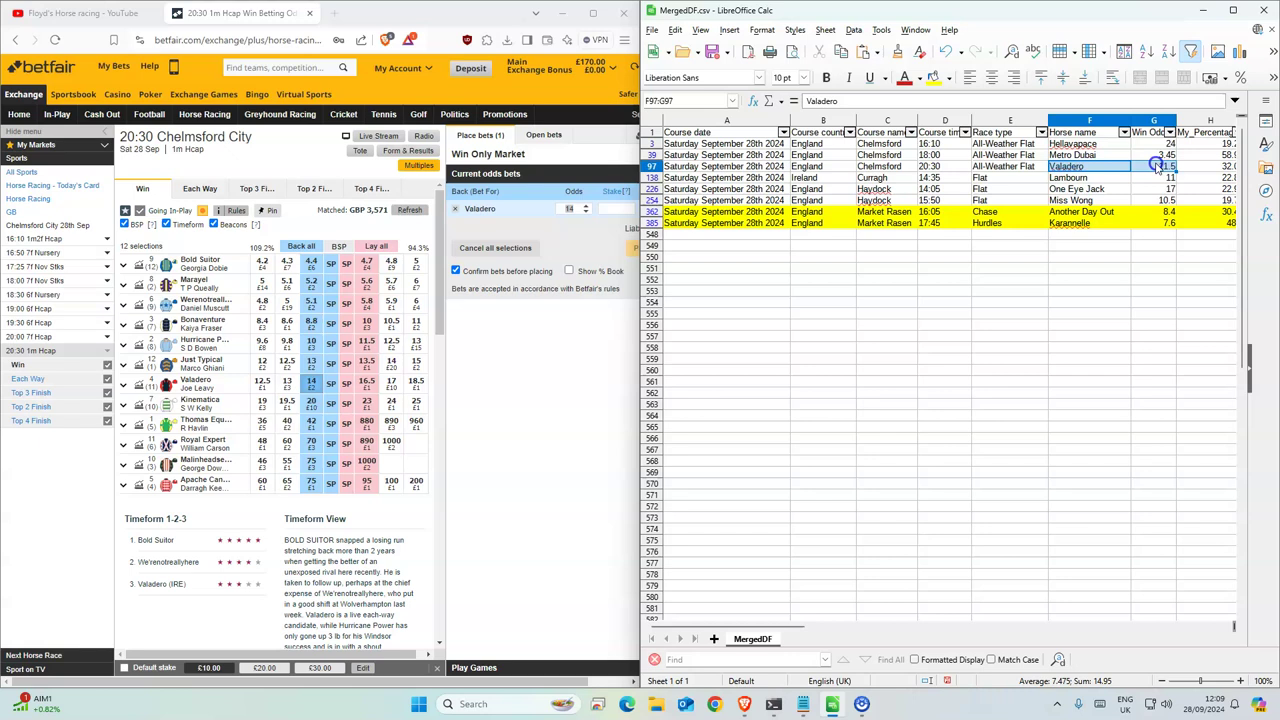
click(617, 209)
text(1)
click(630, 241)
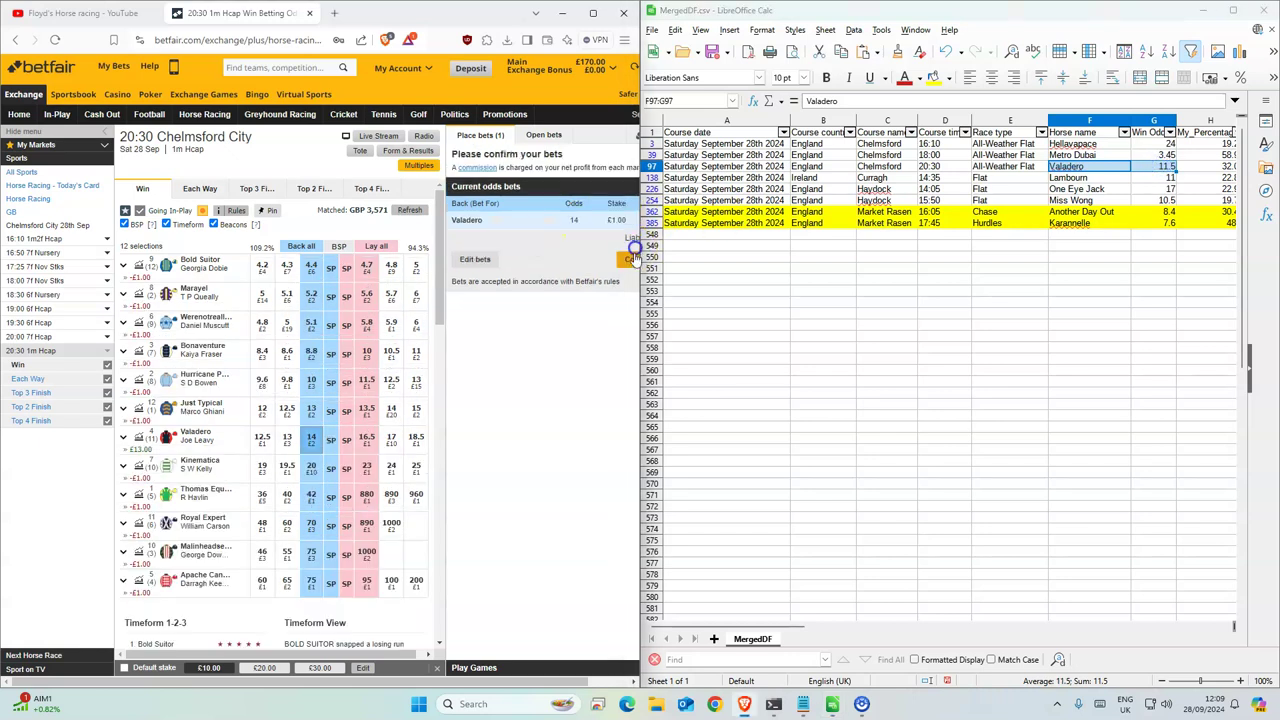
click(630, 241)
click(584, 187)
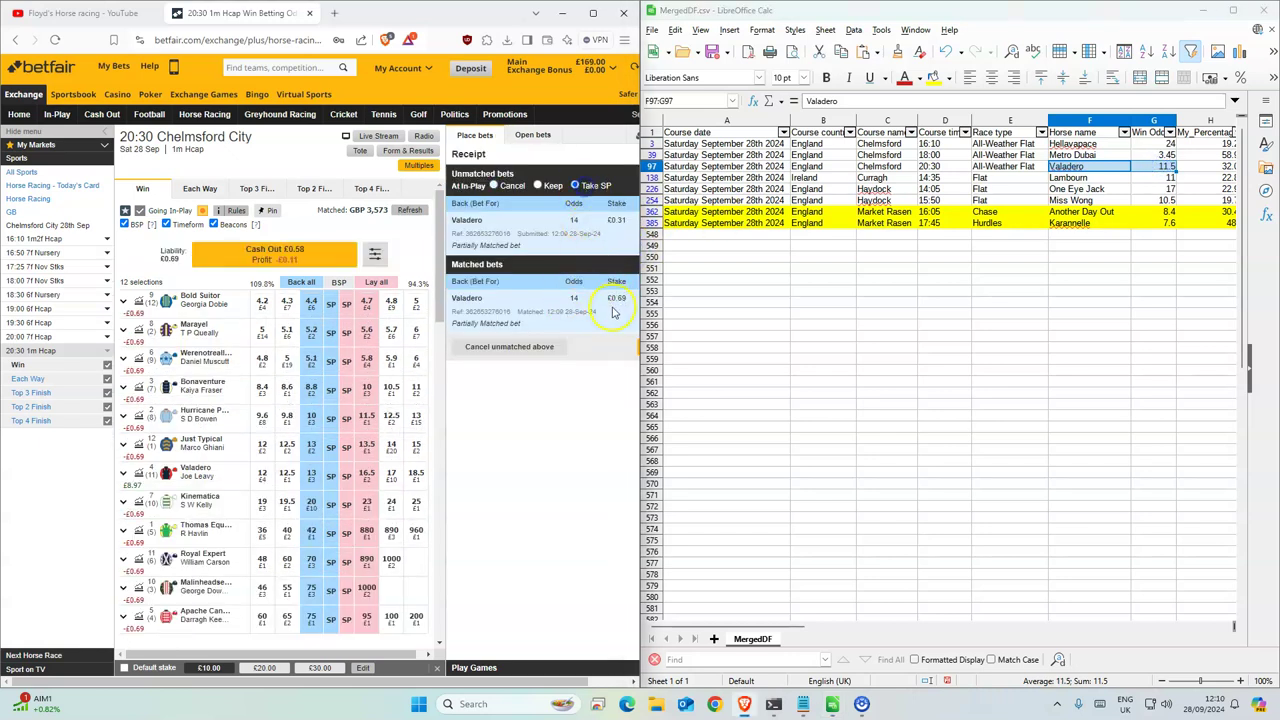
drag(640, 314, 656, 314)
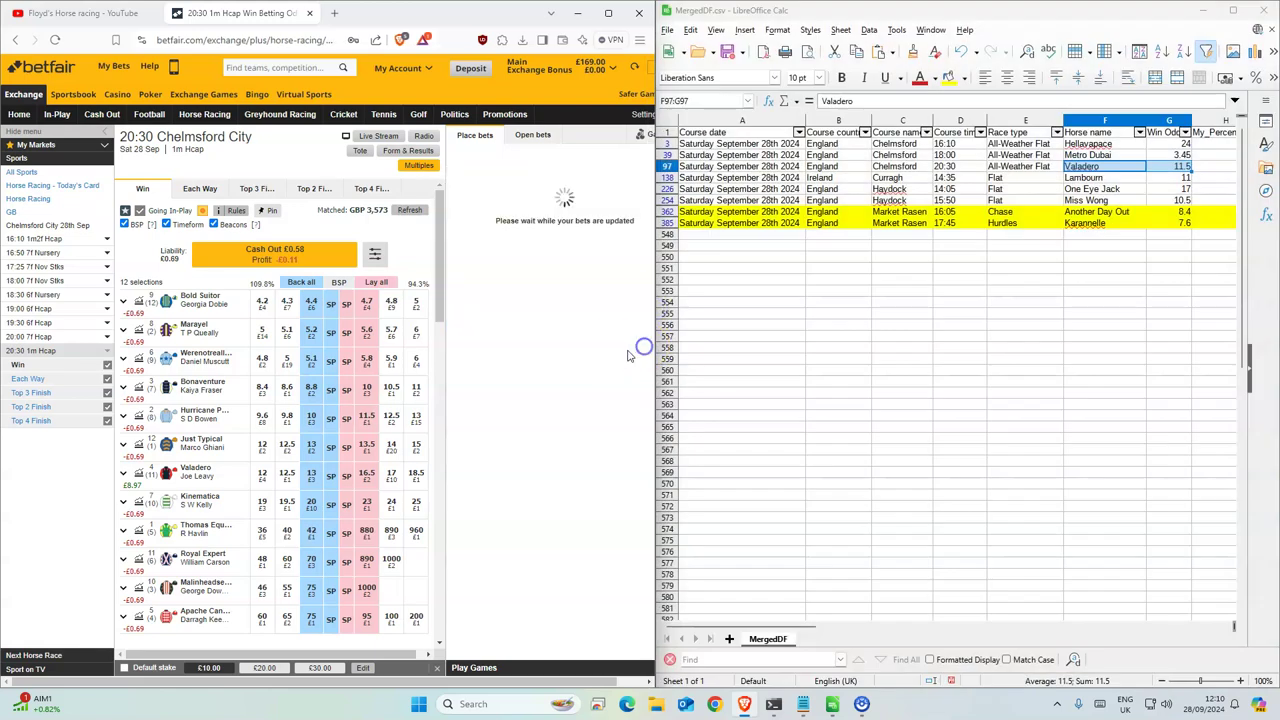
- Open the 14:35 Curragh race from the horse racing schedule and mark its horse, Lambourn, in the spreadsheet
click(838, 178)
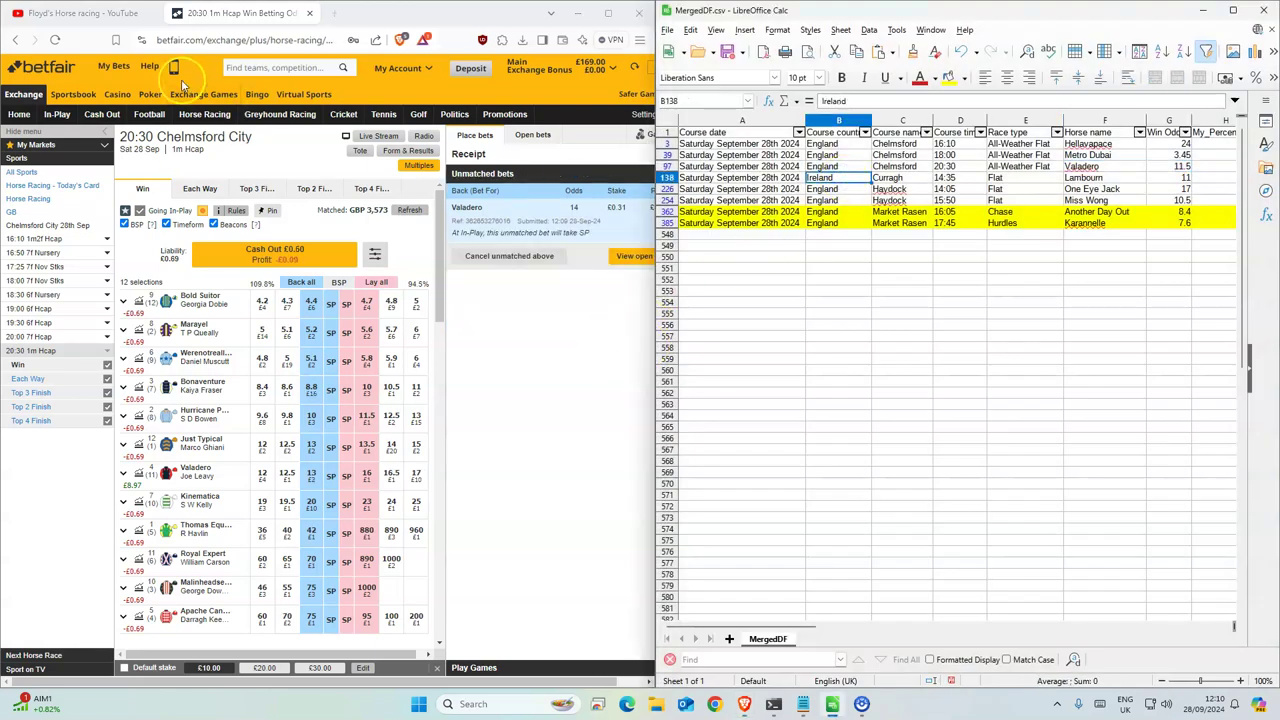
click(186, 115)
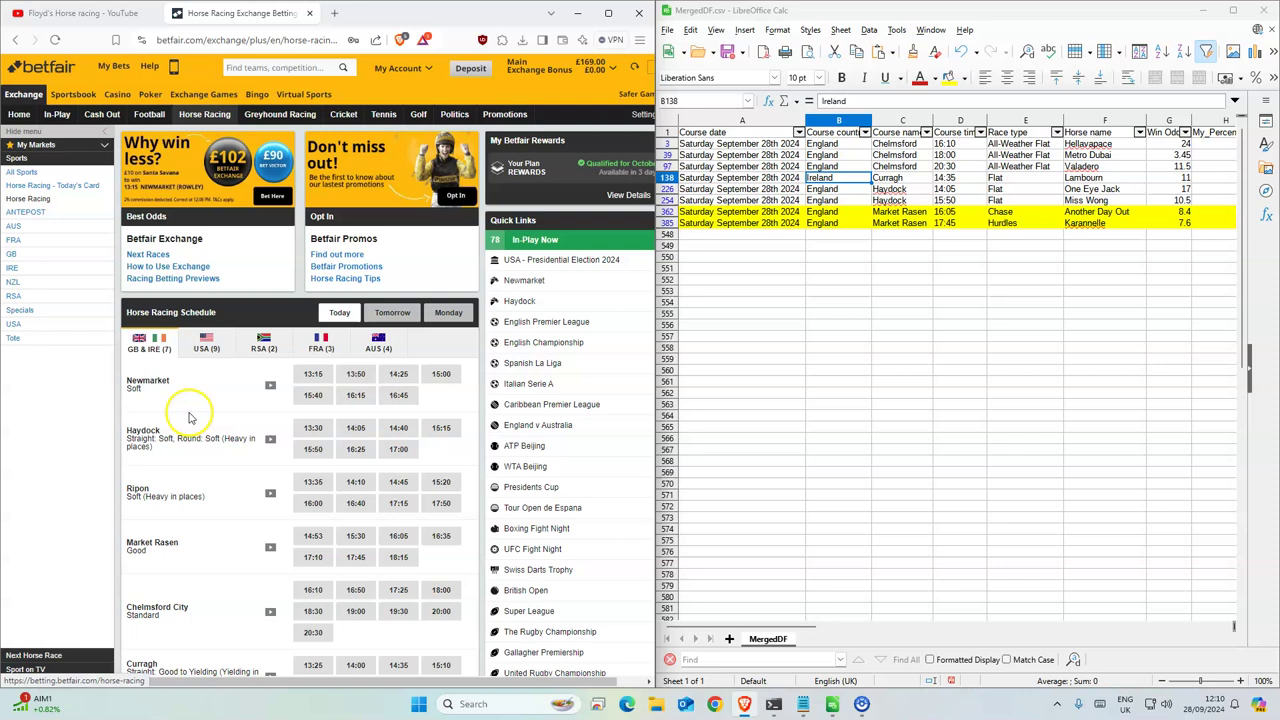
scroll(201, 494, down, 3)
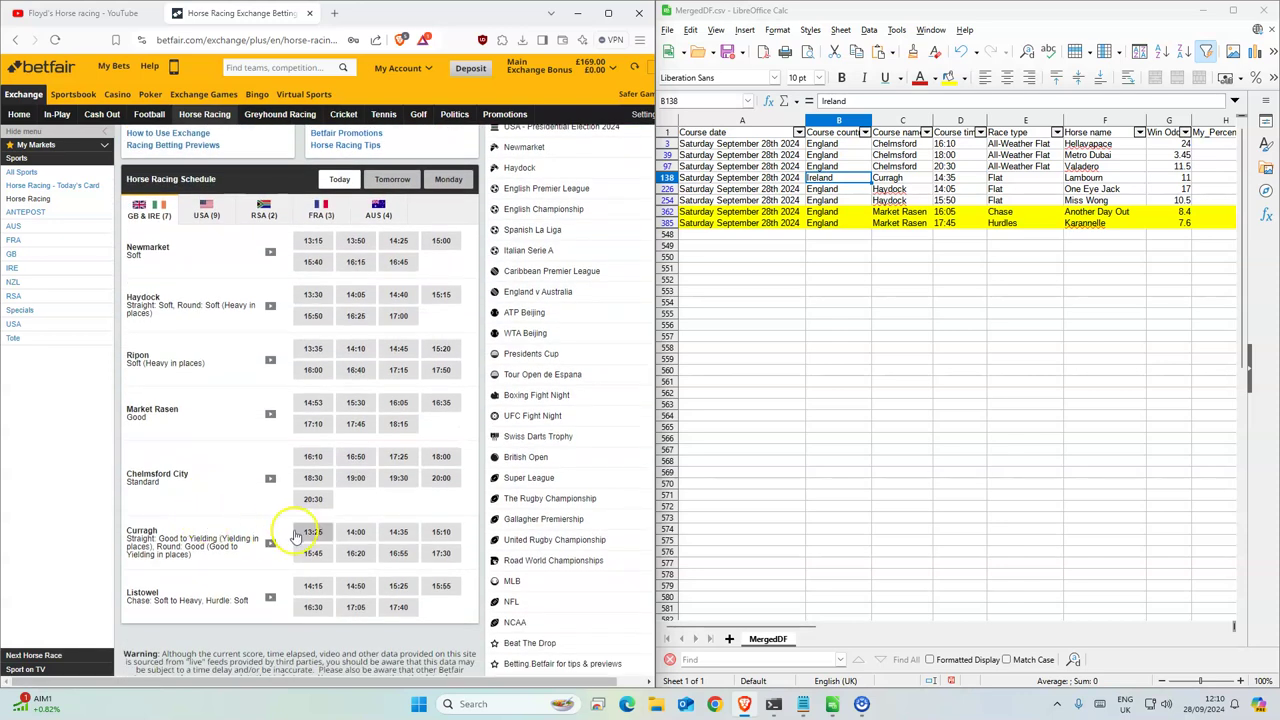
click(406, 533)
click(1094, 178)
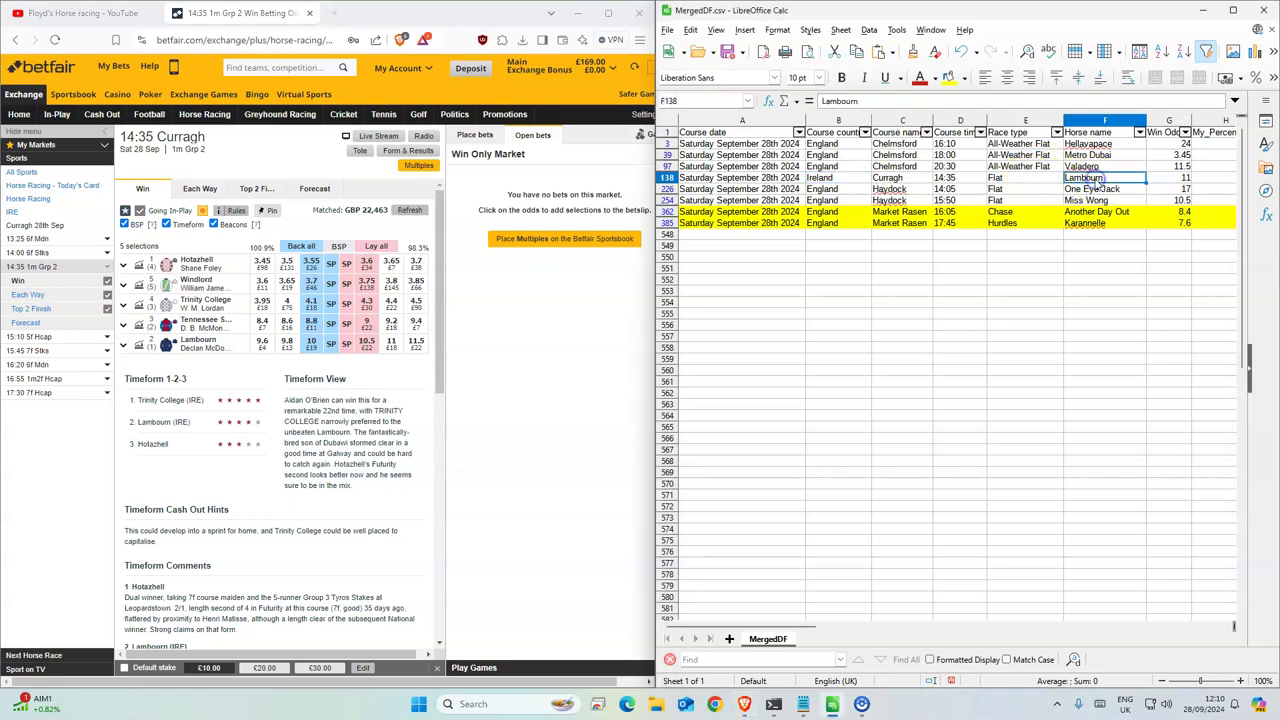
- Place a £1 back bet on Lambourn at odds of 11, with the unmatched bet taking SP at in-play
click(311, 343)
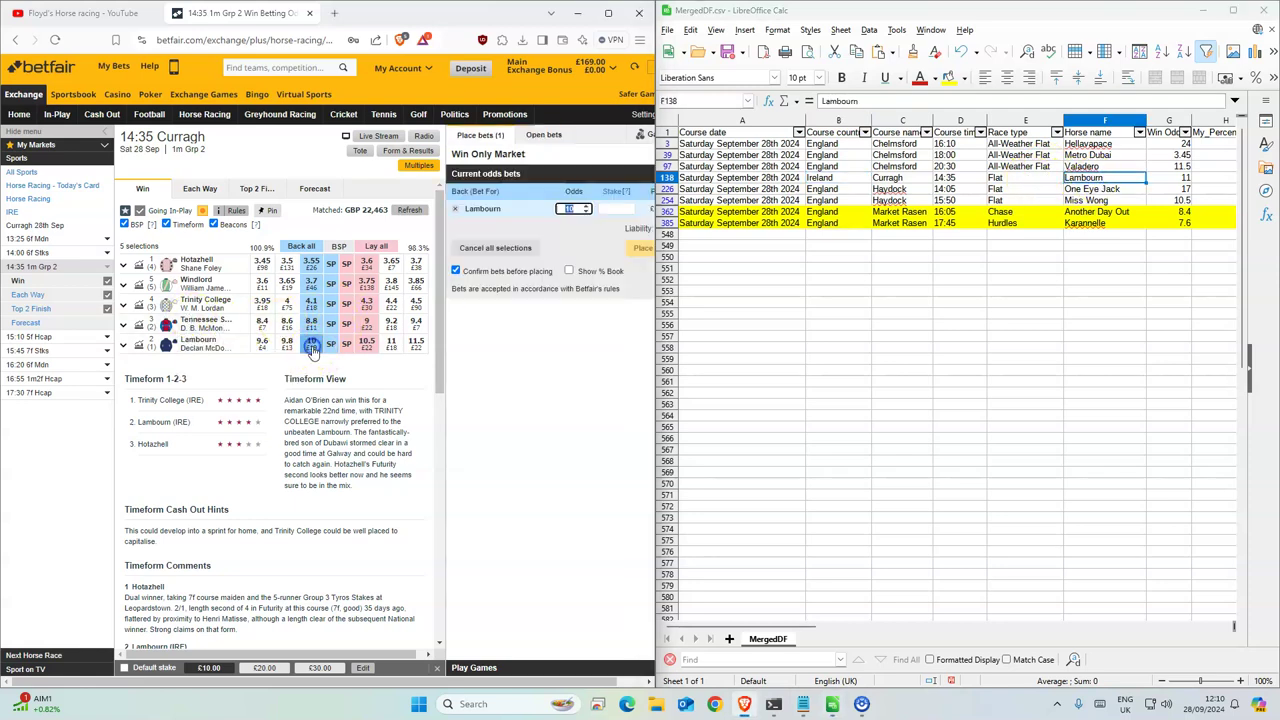
click(611, 207)
text(1)
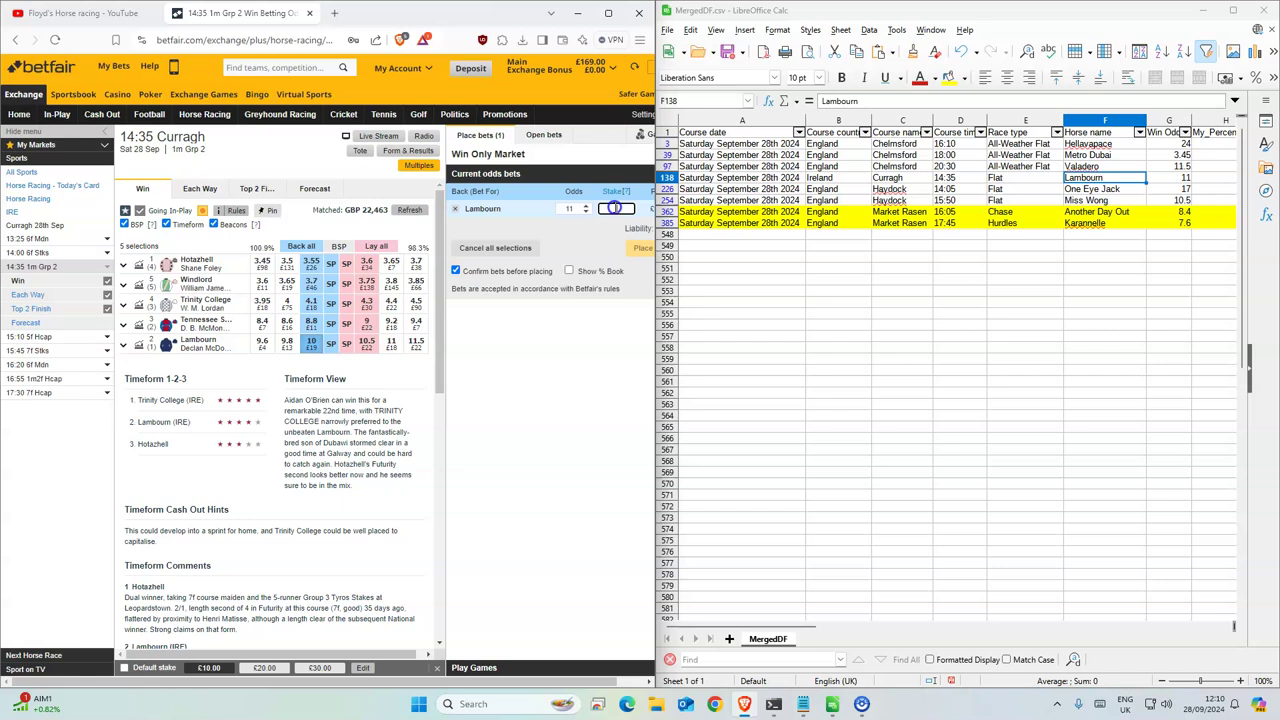
click(639, 248)
click(634, 258)
click(575, 185)
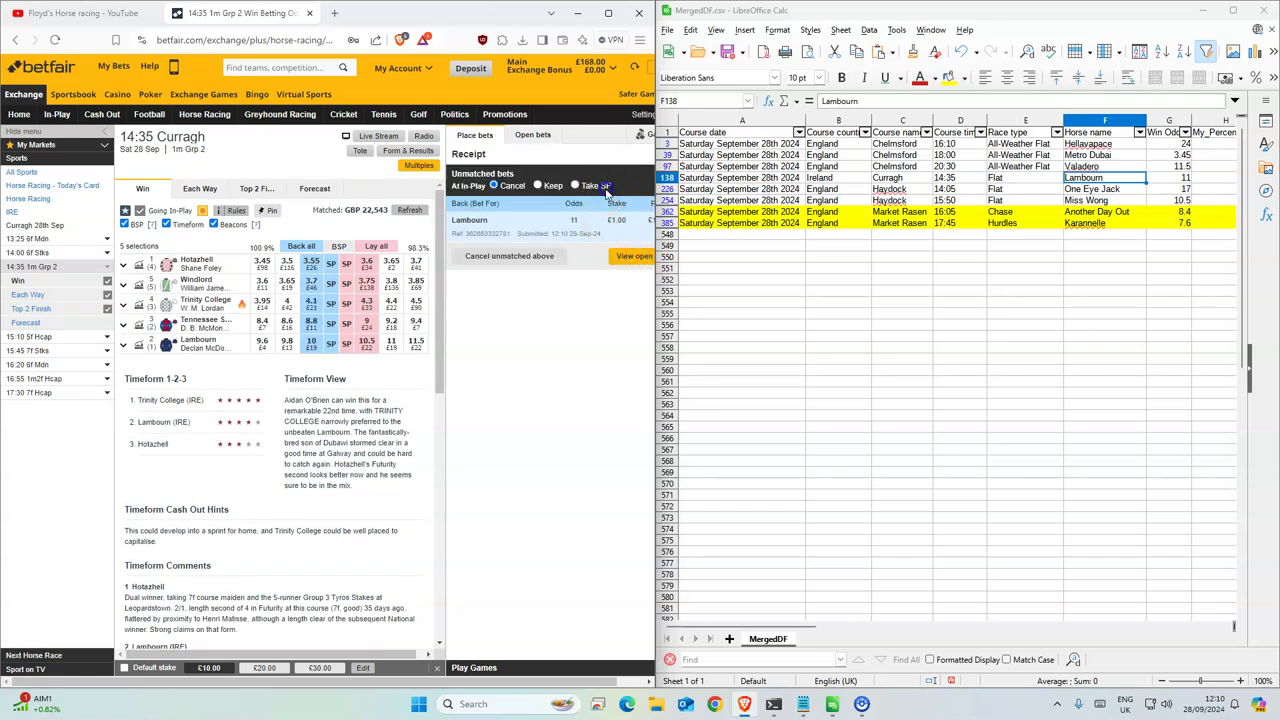
- Open the 14:05 Haydock race and place a £1 back bet on One Eye Jack at odds of 18.5
click(927, 190)
click(204, 114)
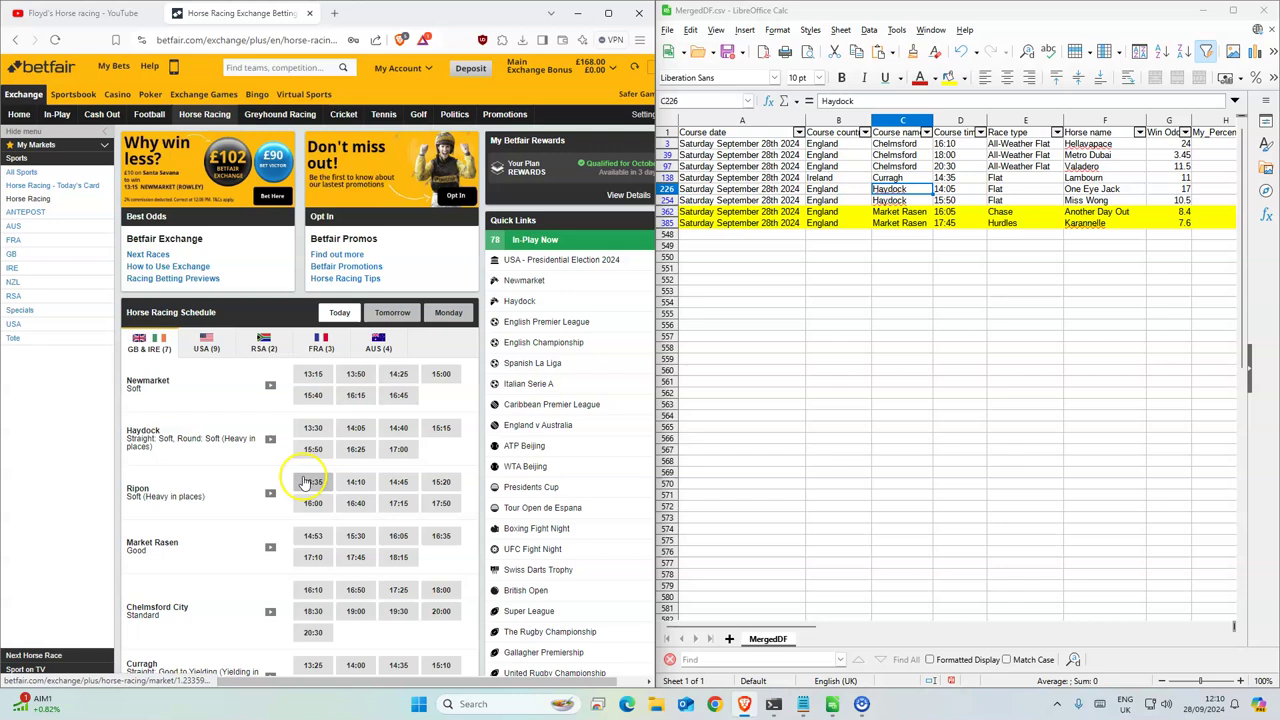
click(356, 428)
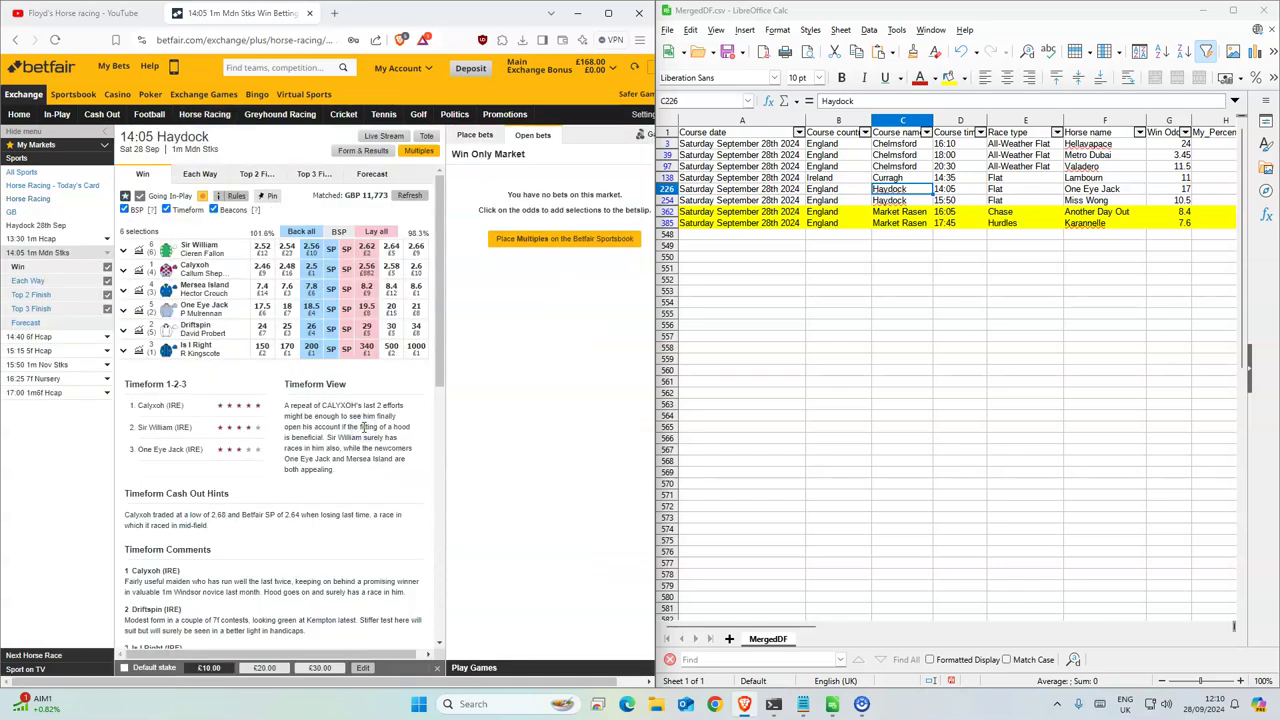
click(311, 308)
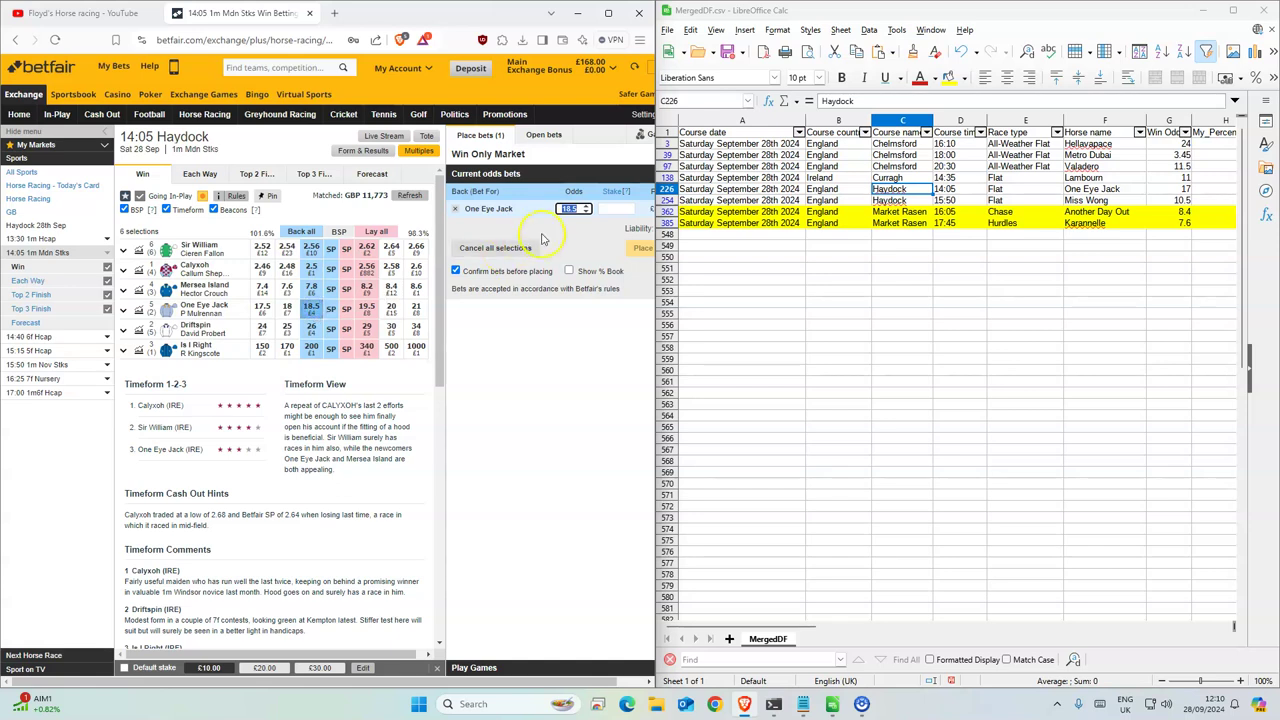
click(616, 209)
text(1)
click(641, 248)
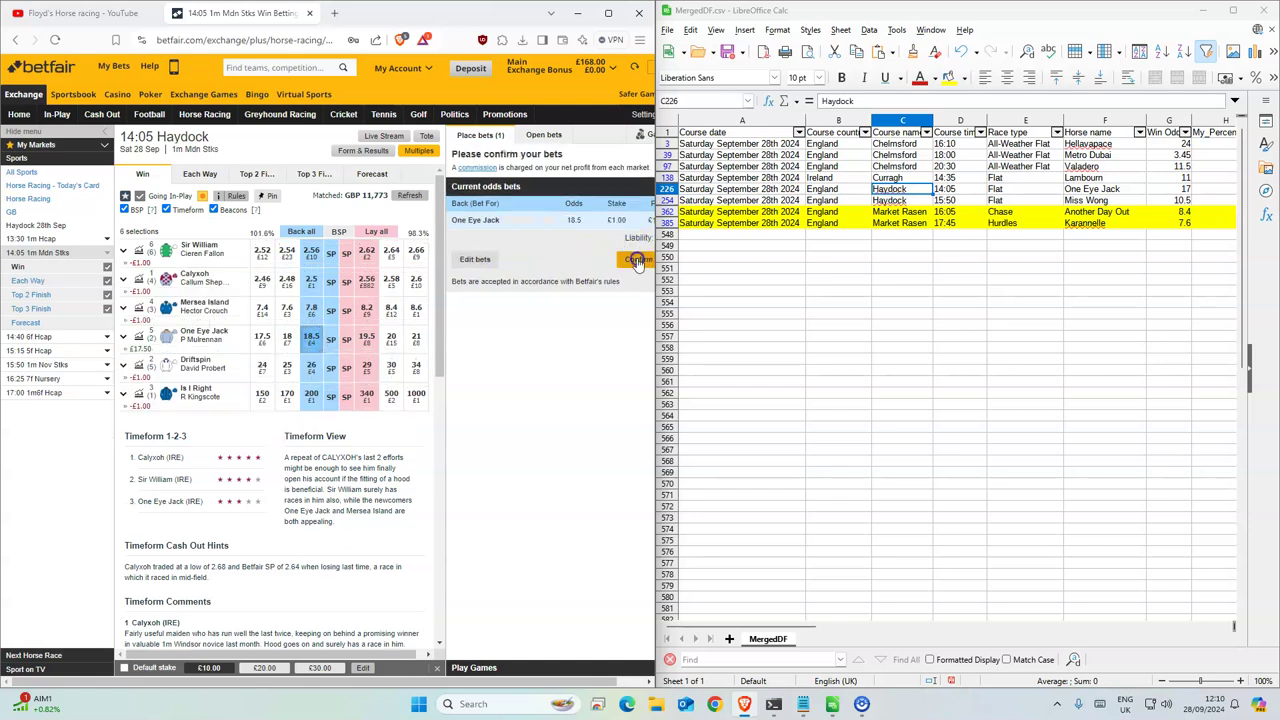
click(630, 257)
- Open the 15:50 Haydock race and place a £1 back bet on Miss Wong at odds of 11.5
click(1000, 200)
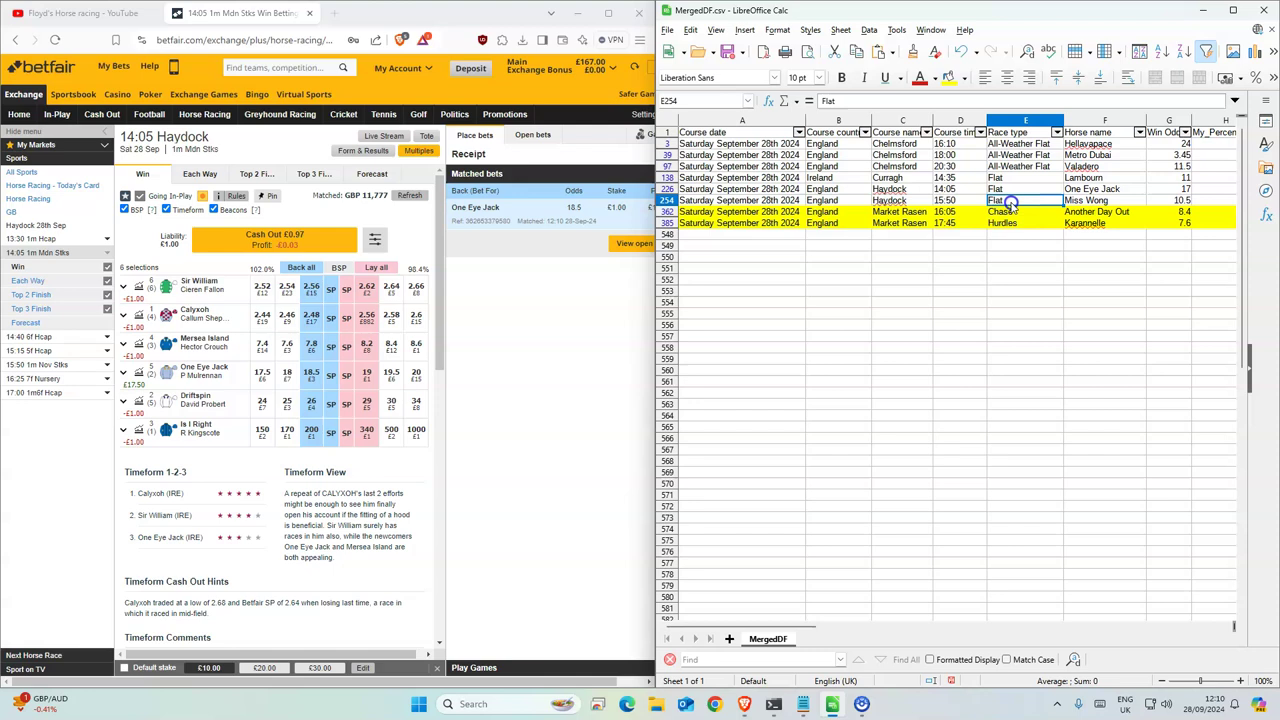
click(40, 364)
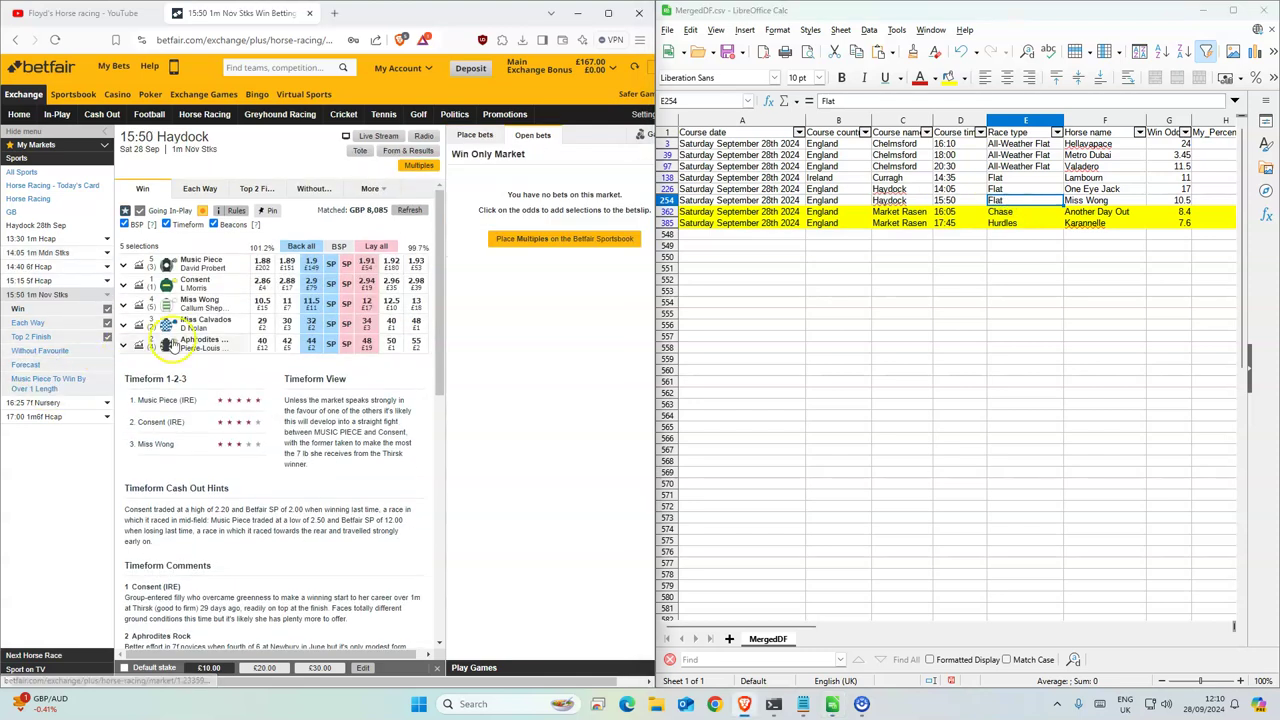
click(313, 306)
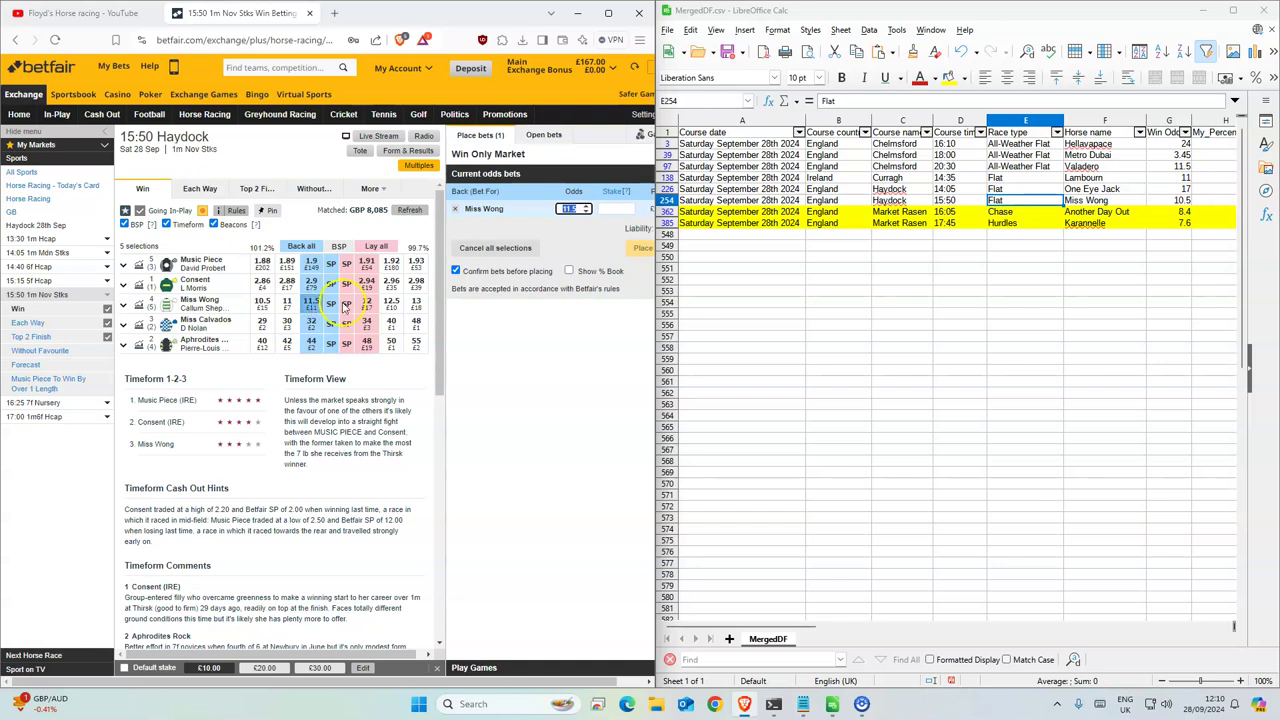
click(642, 247)
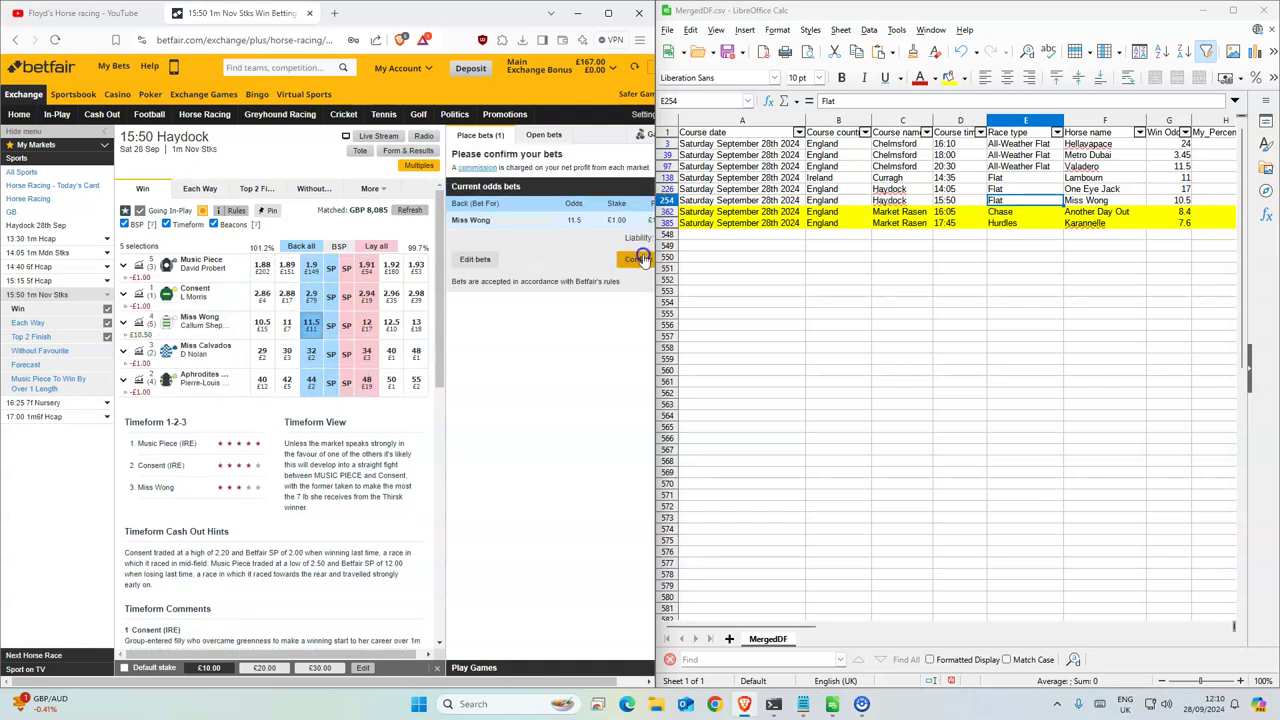
click(644, 257)
- Open the 16:05 Market Rasen race and place a £2 back bet on Another Day Out at odds of 10.5
click(1001, 213)
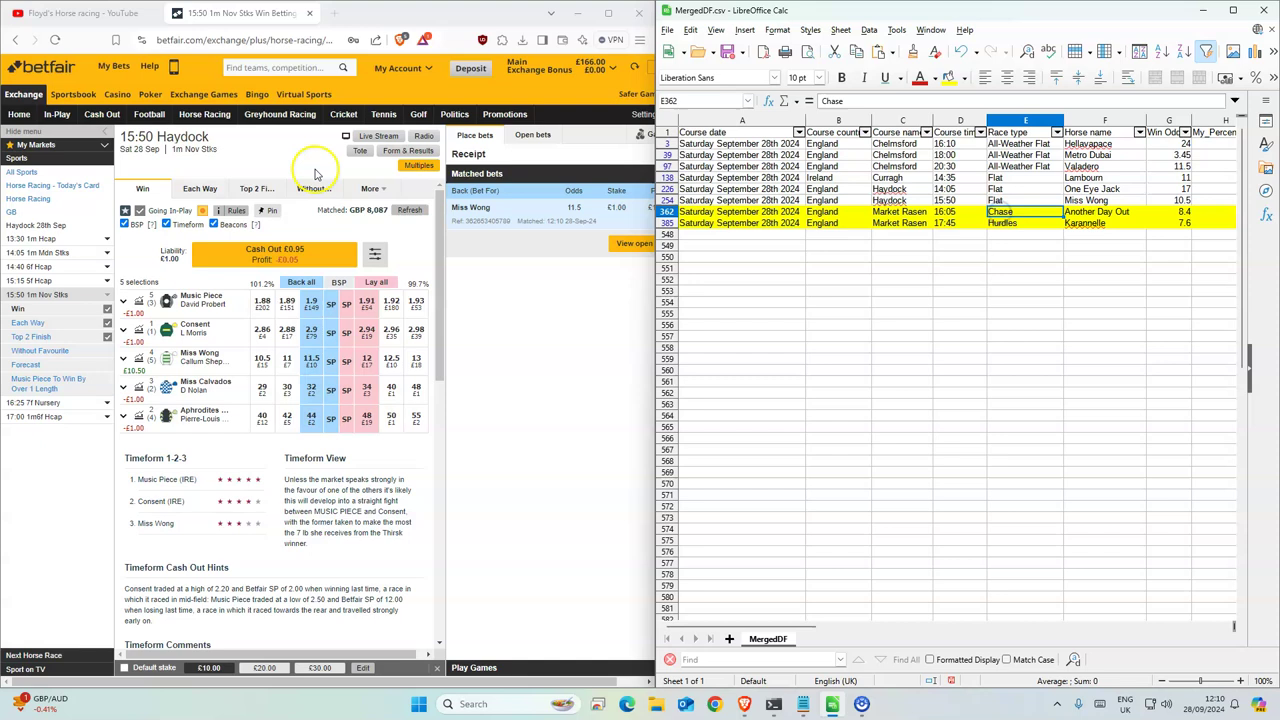
click(214, 116)
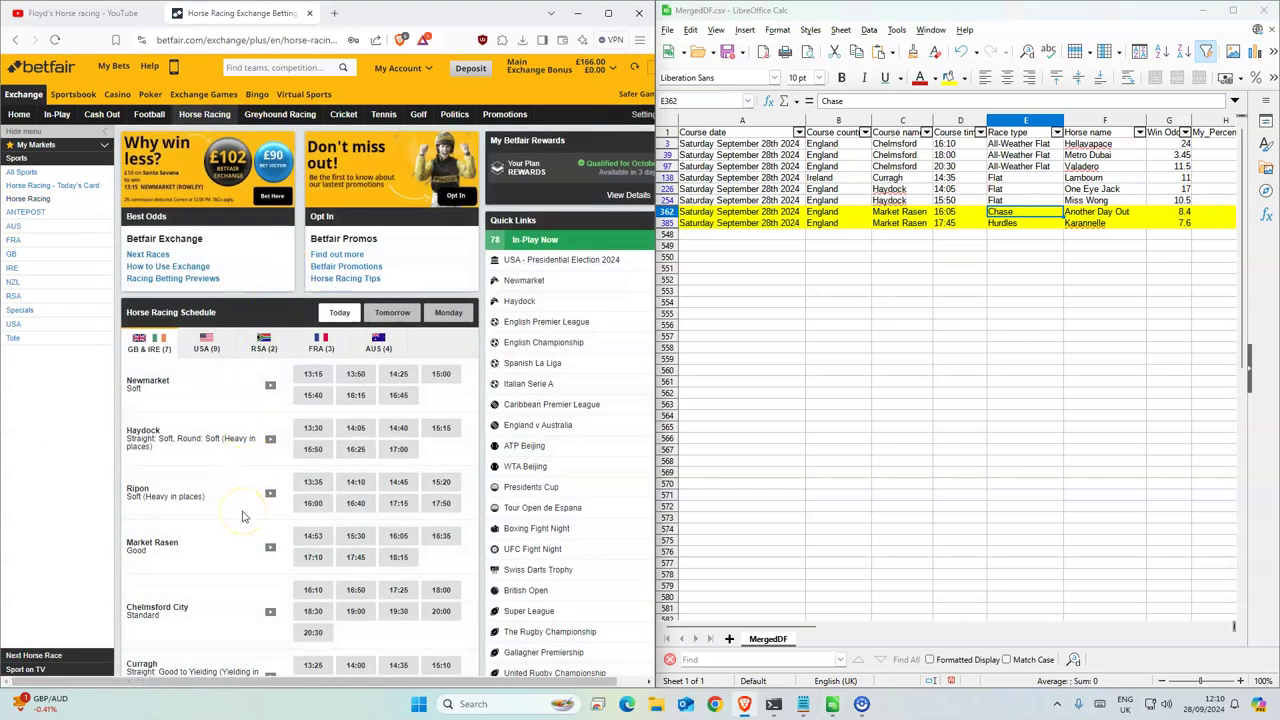
scroll(241, 516, down, 1)
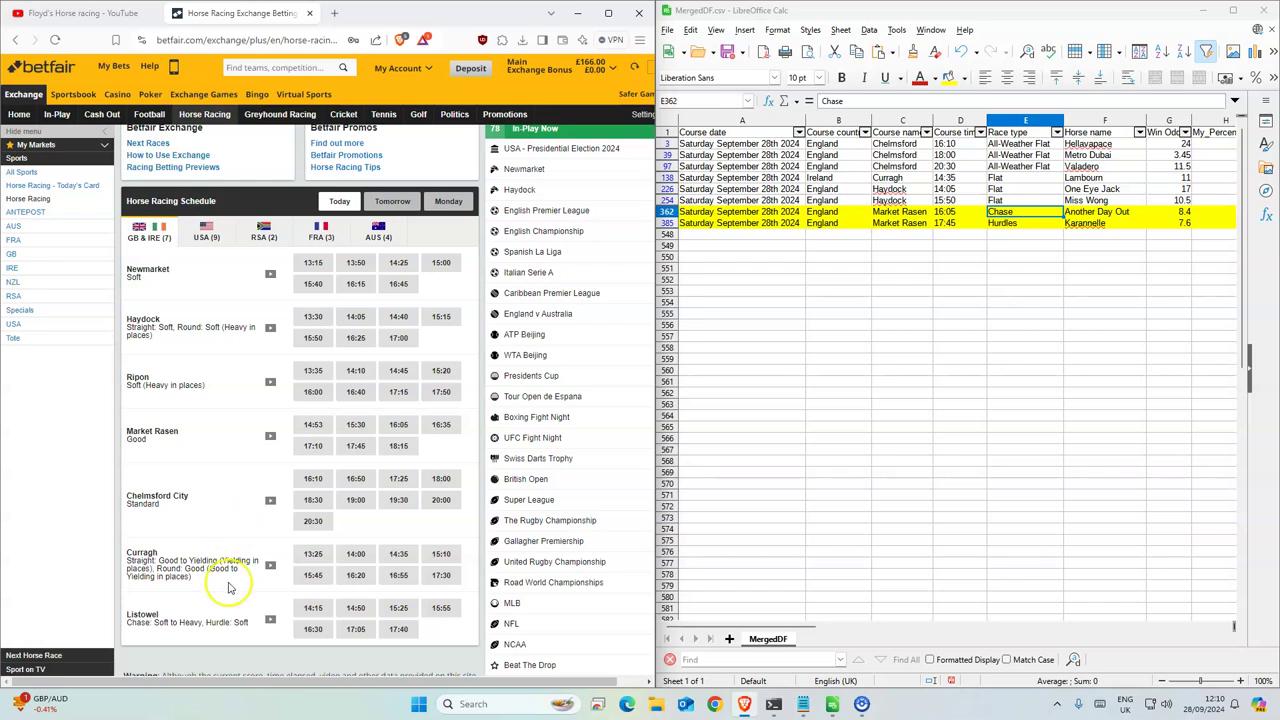
click(398, 424)
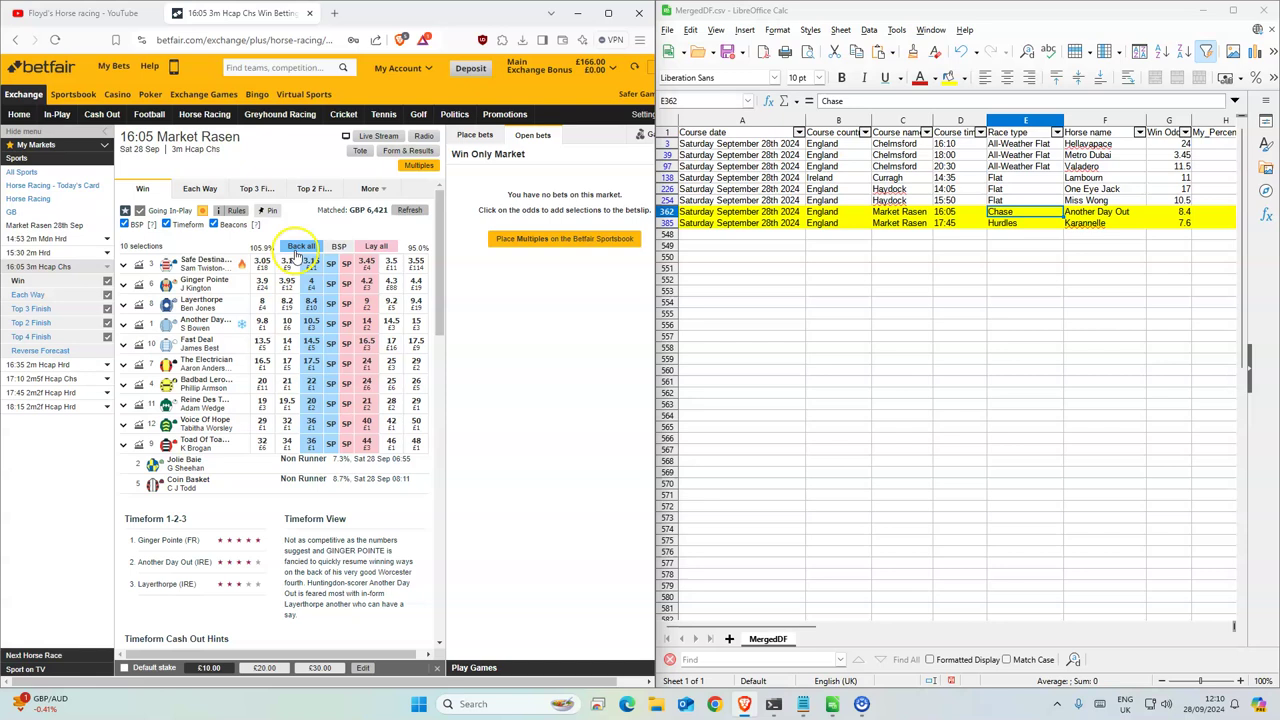
click(310, 323)
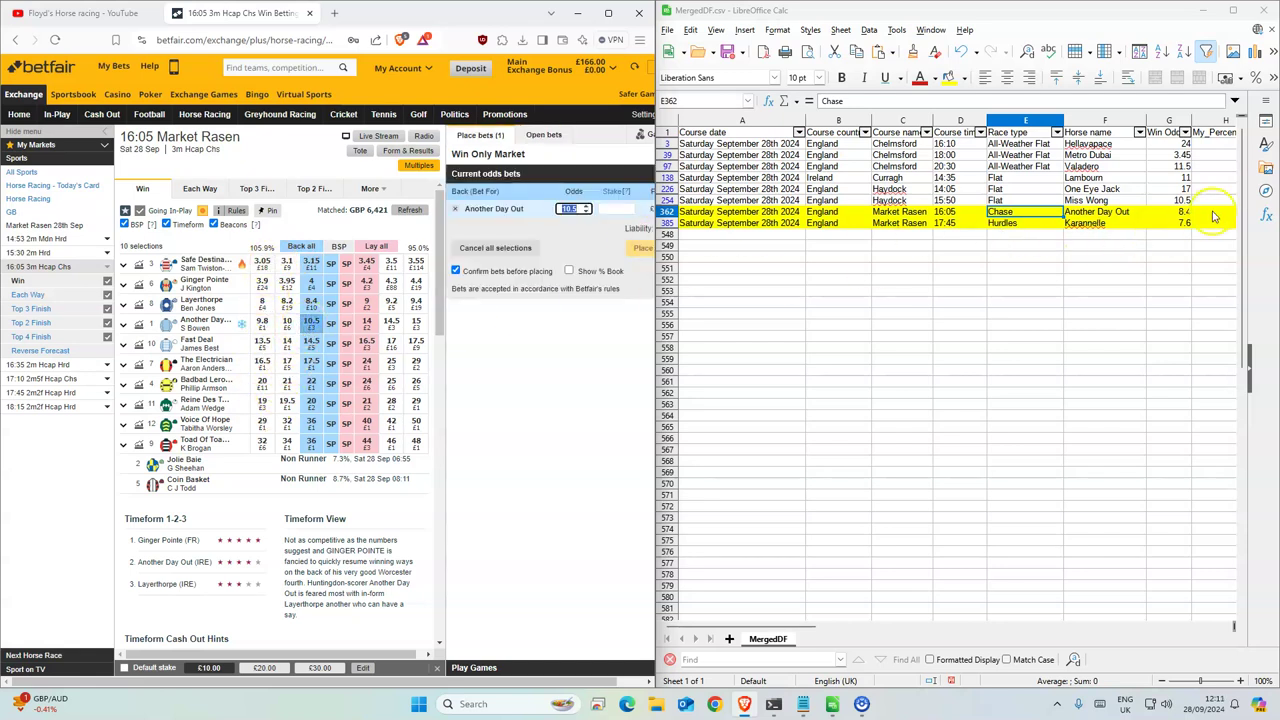
click(615, 208)
text(2)
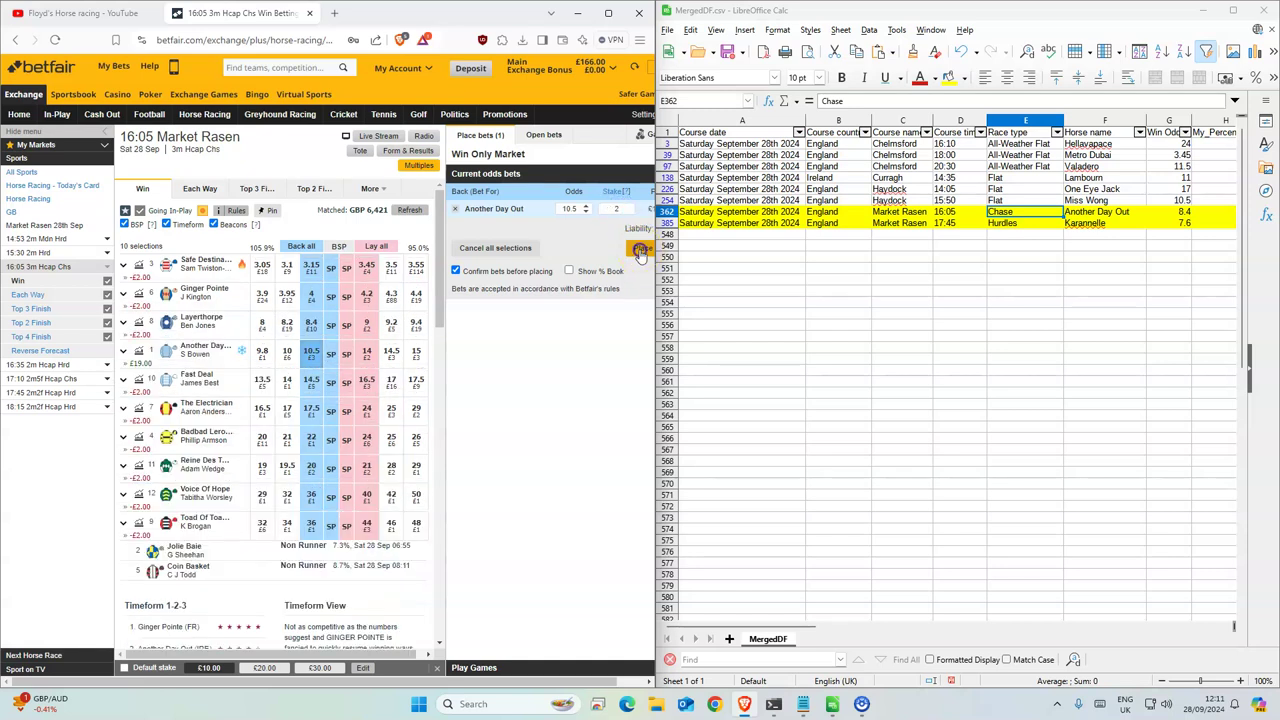
click(637, 258)
click(637, 261)
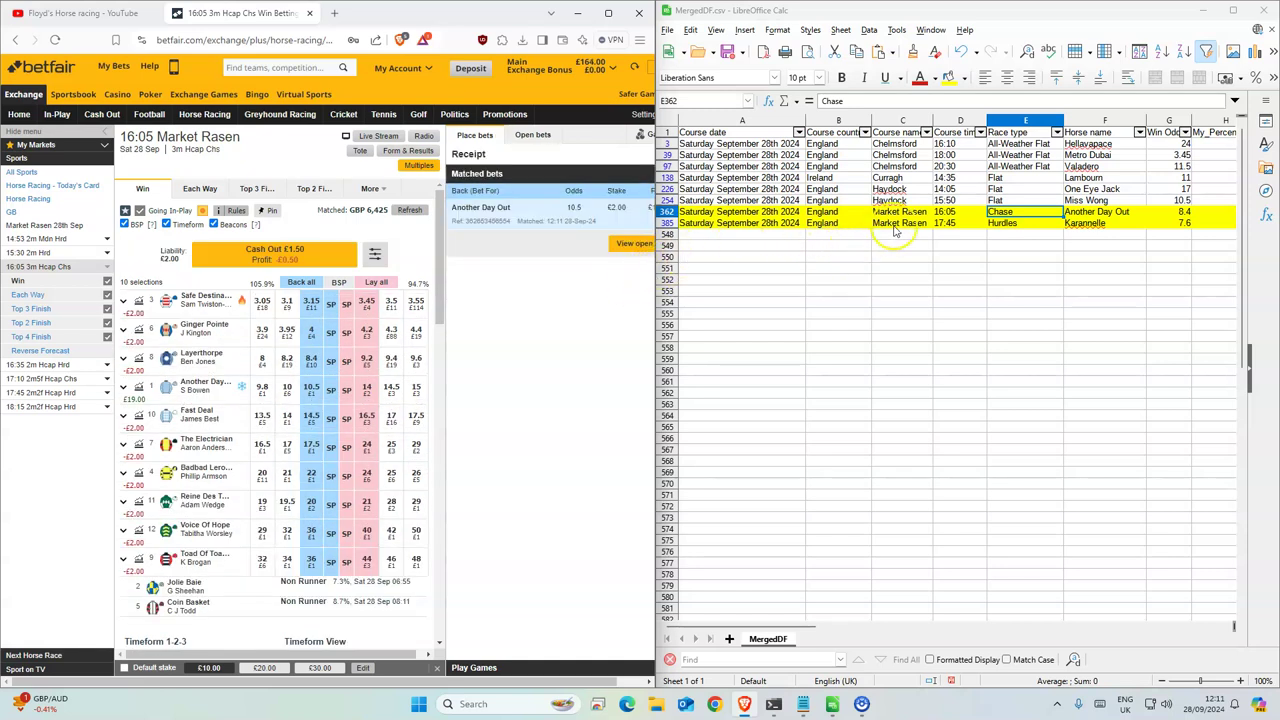
- Open the 17:45 Market Rasen race and place a £2 back bet on Karannelle at odds of 8
click(962, 223)
click(25, 392)
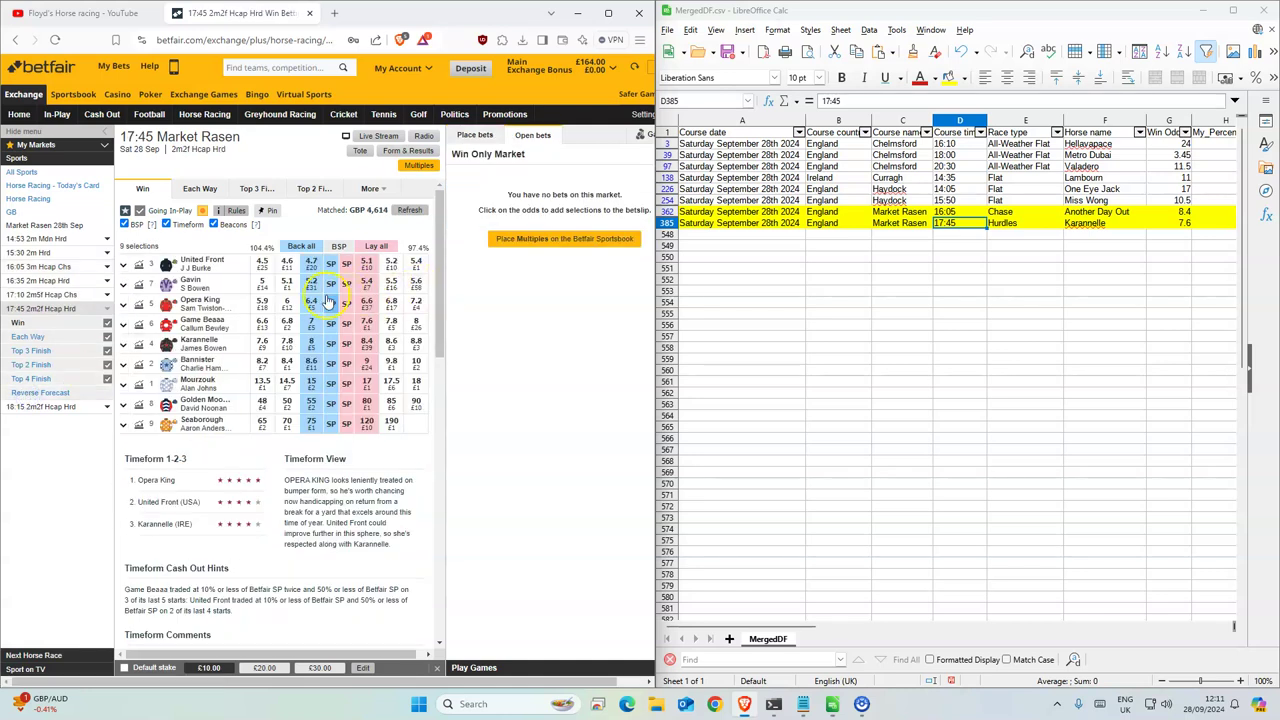
click(311, 343)
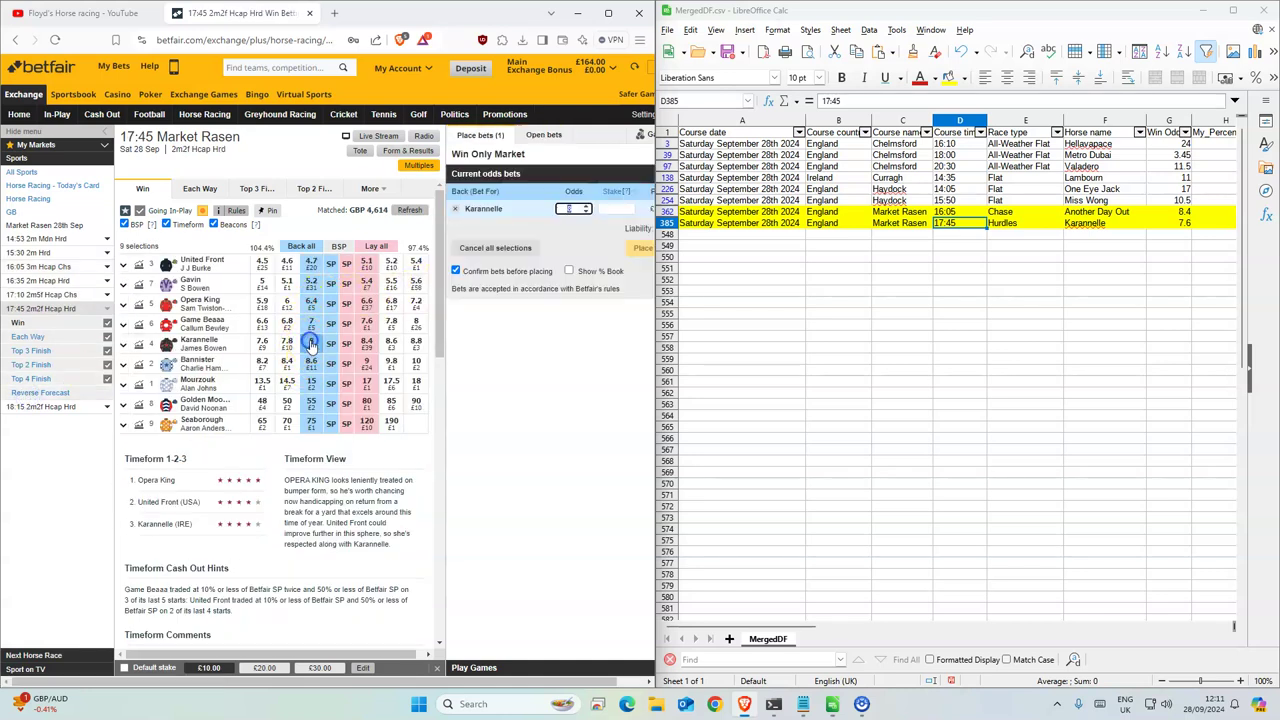
click(640, 247)
click(632, 252)
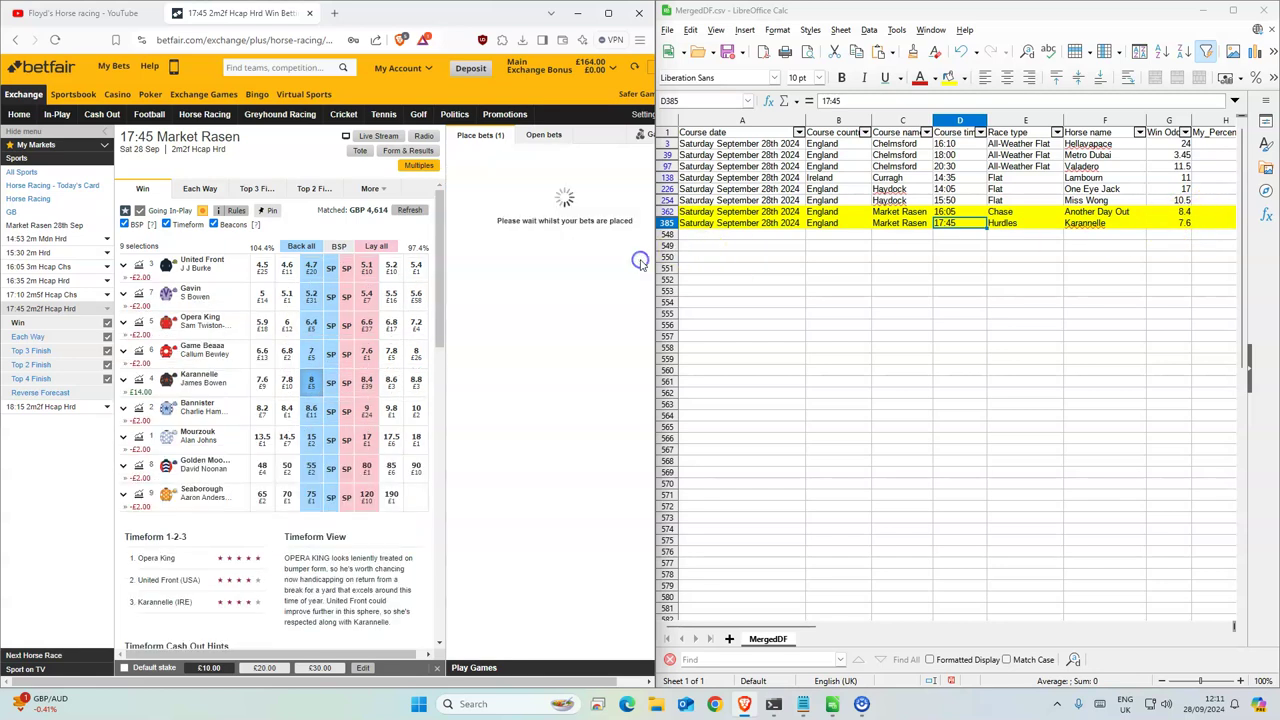